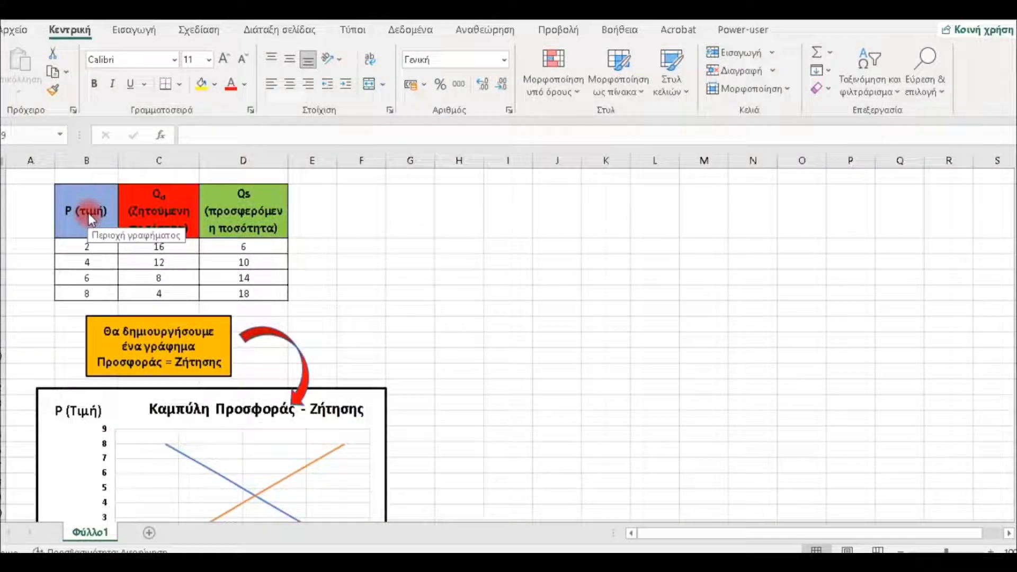
- Examine the P, Qd and Qs columns of the table and the sample supply and demand chart below it
left_click(88, 212)
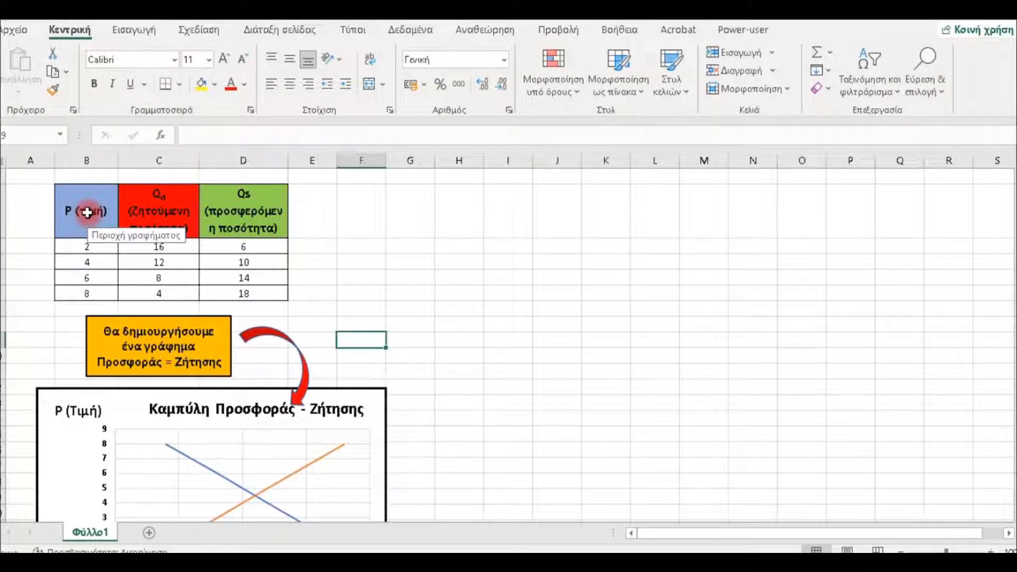
left_click(153, 212)
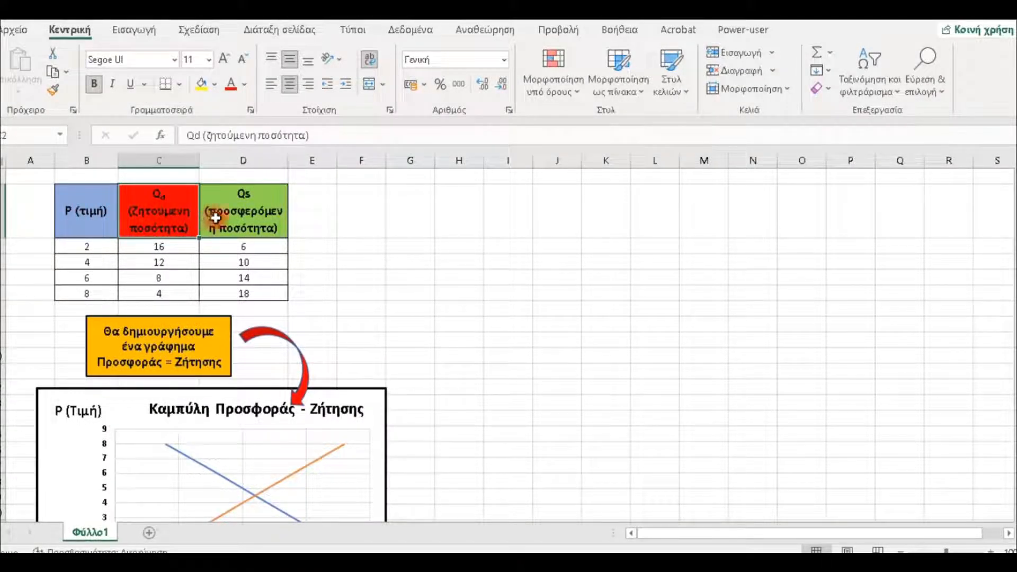
left_click(235, 215)
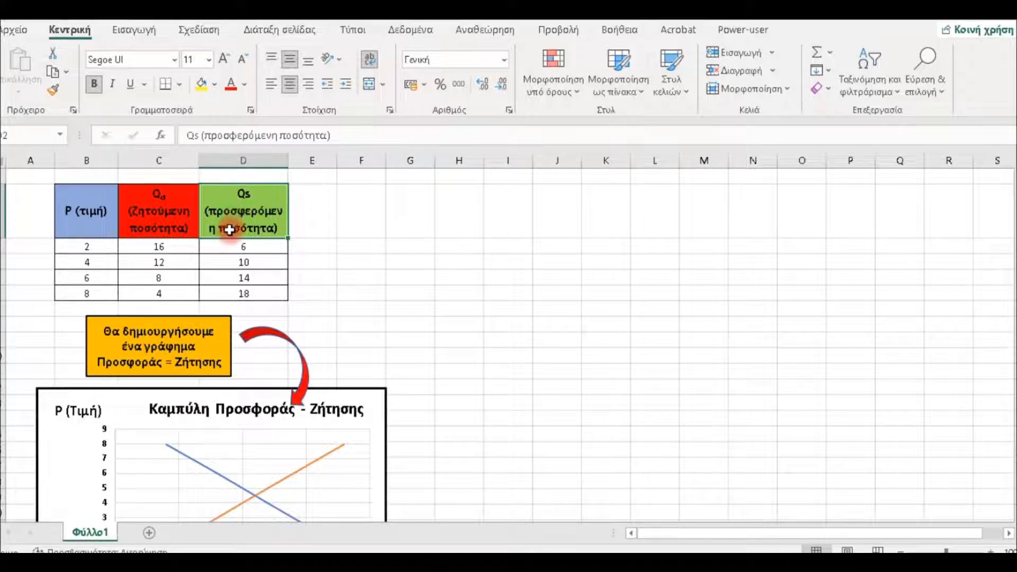
left_click(171, 339)
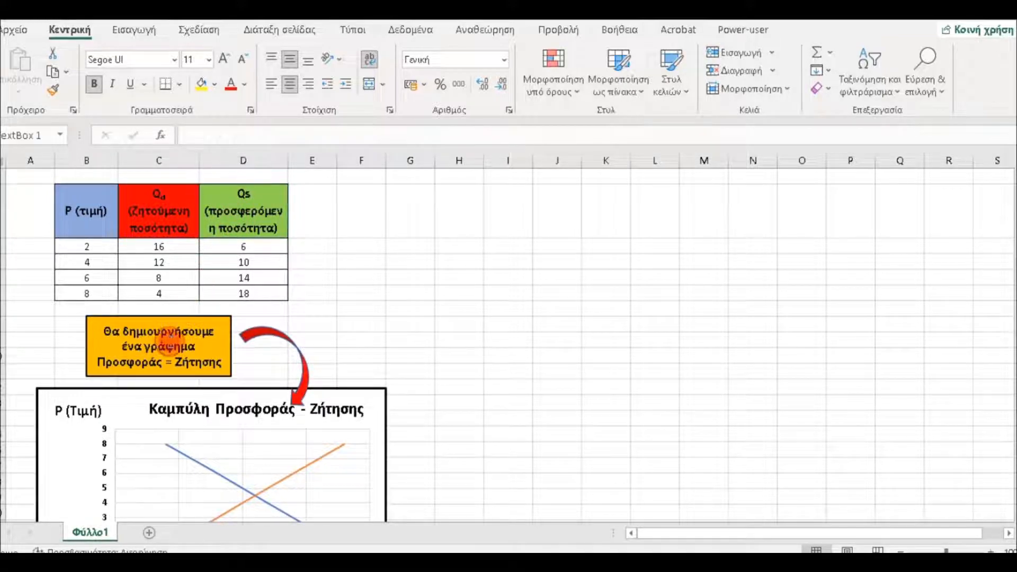
scroll(191, 350, "down", 3)
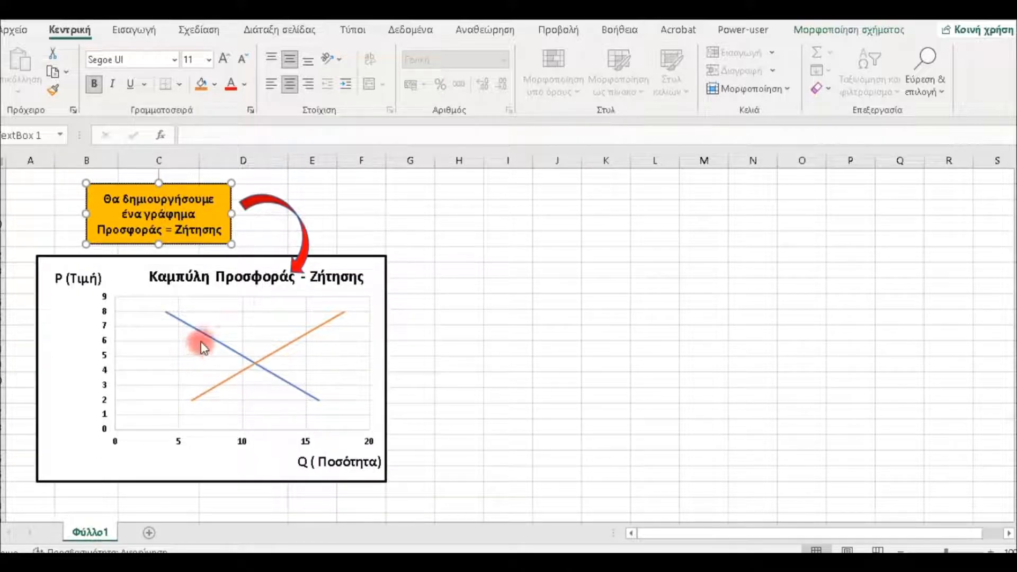
scroll(200, 342, "up", 3)
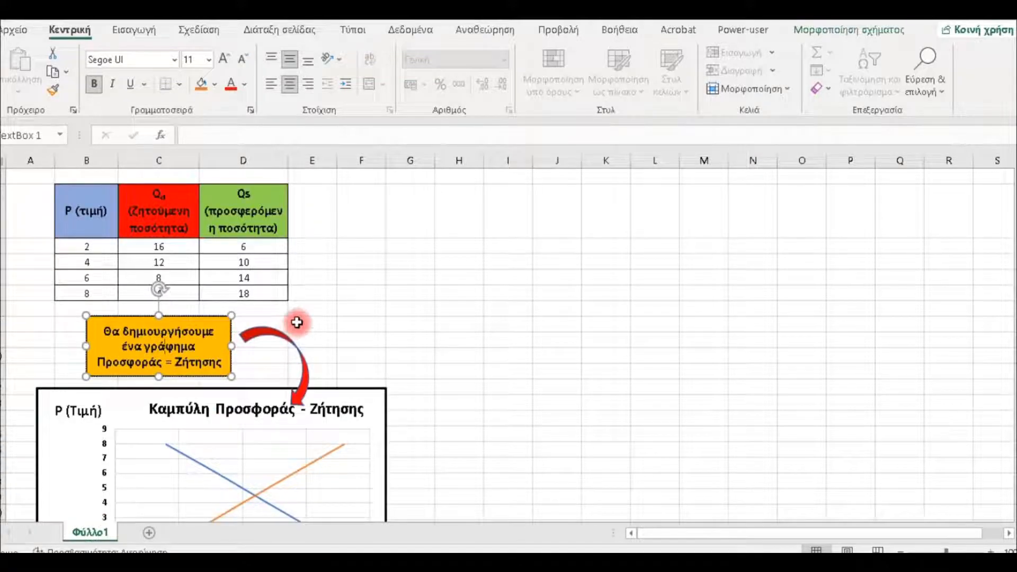
- Insert an empty scatter chart with straight lines and no markers, and place it beside the table around columns H to N
left_click(449, 216)
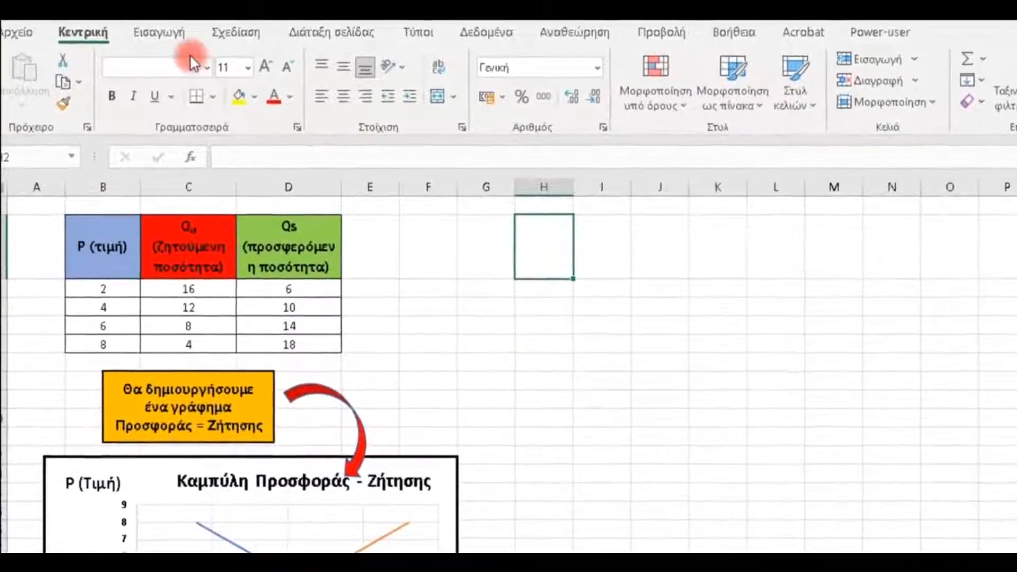
left_click(178, 33)
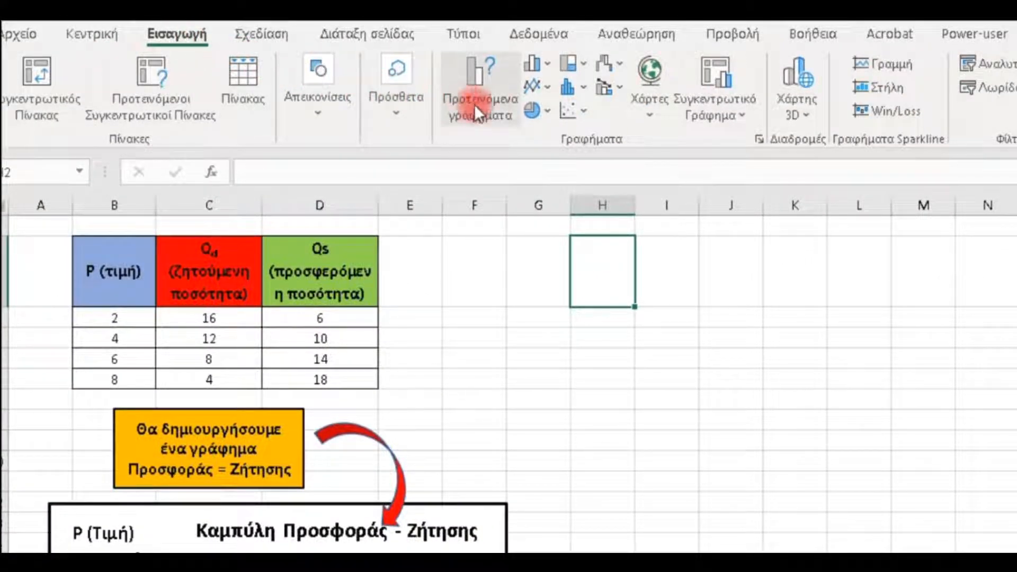
left_click(586, 116)
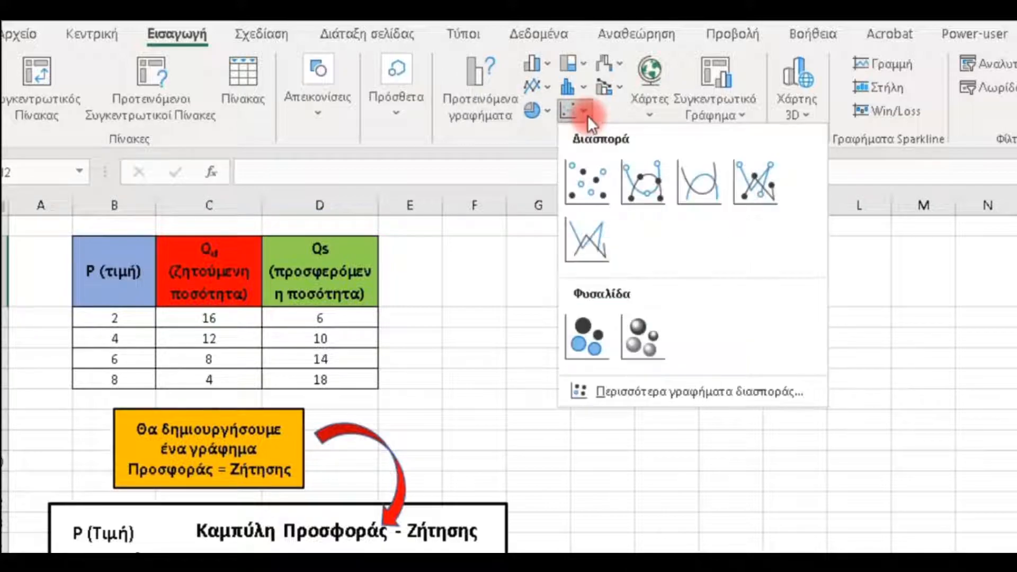
left_click(579, 240)
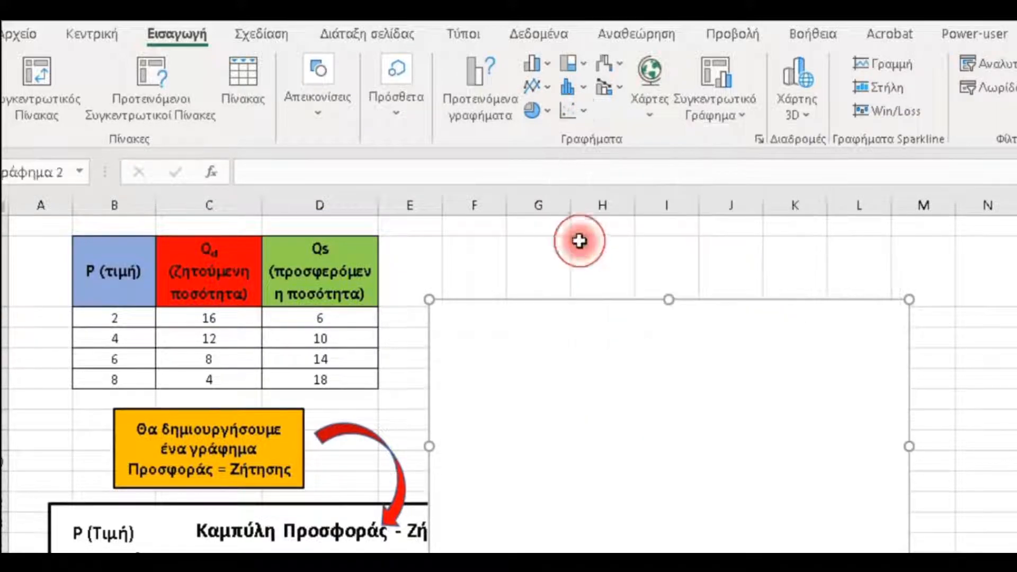
left_click_drag(590, 341, 730, 283)
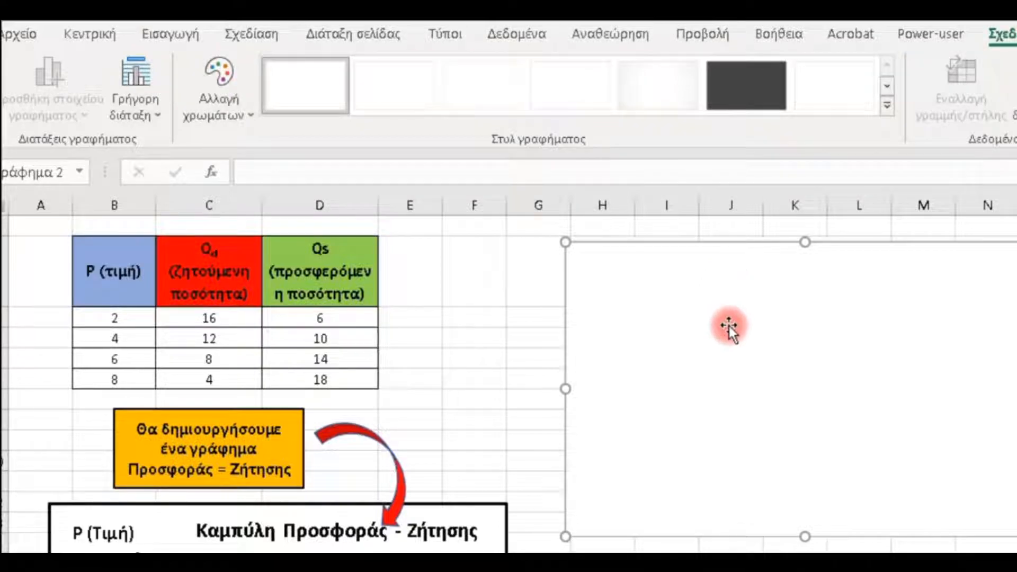
- Add a data series to the empty chart, named from cell C2, with X values from C3:C6
right_click(728, 326)
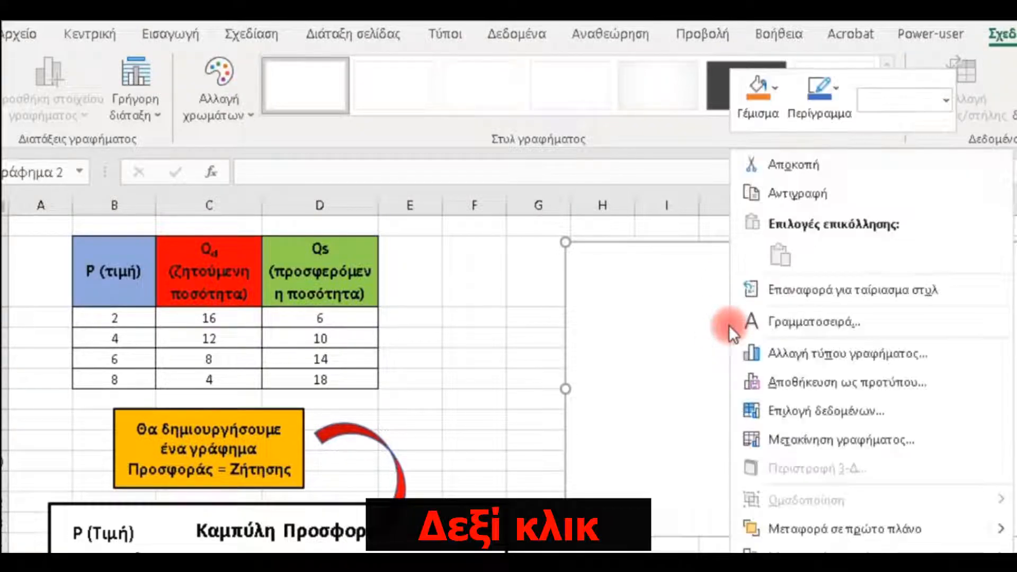
left_click(780, 409)
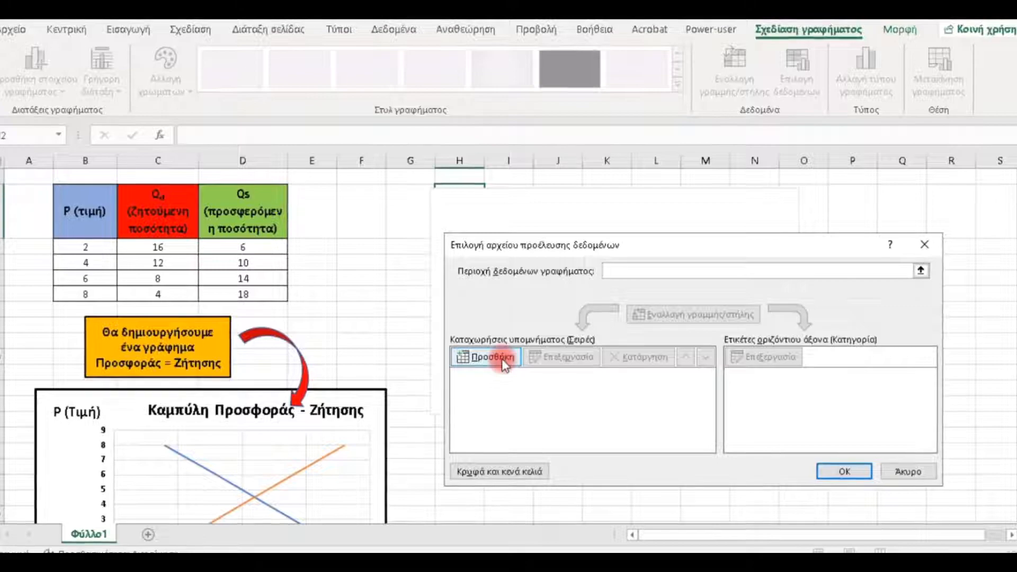
left_click(501, 358)
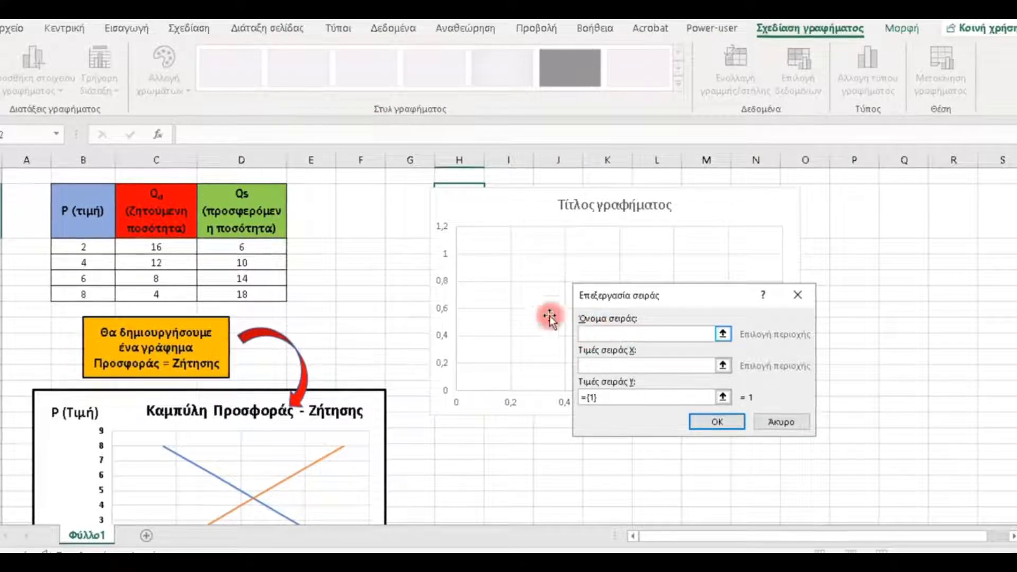
left_click(167, 219)
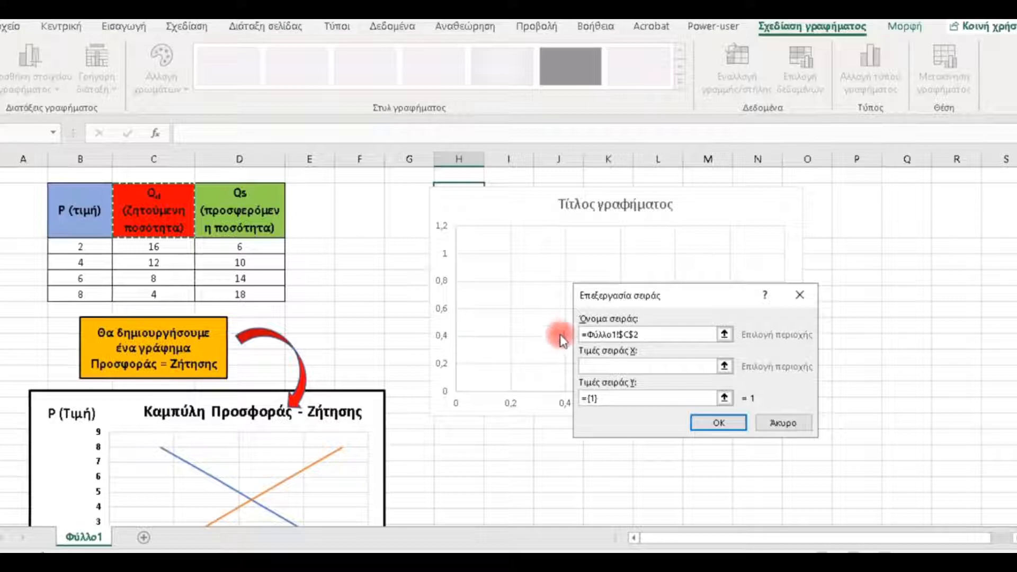
left_click(593, 366)
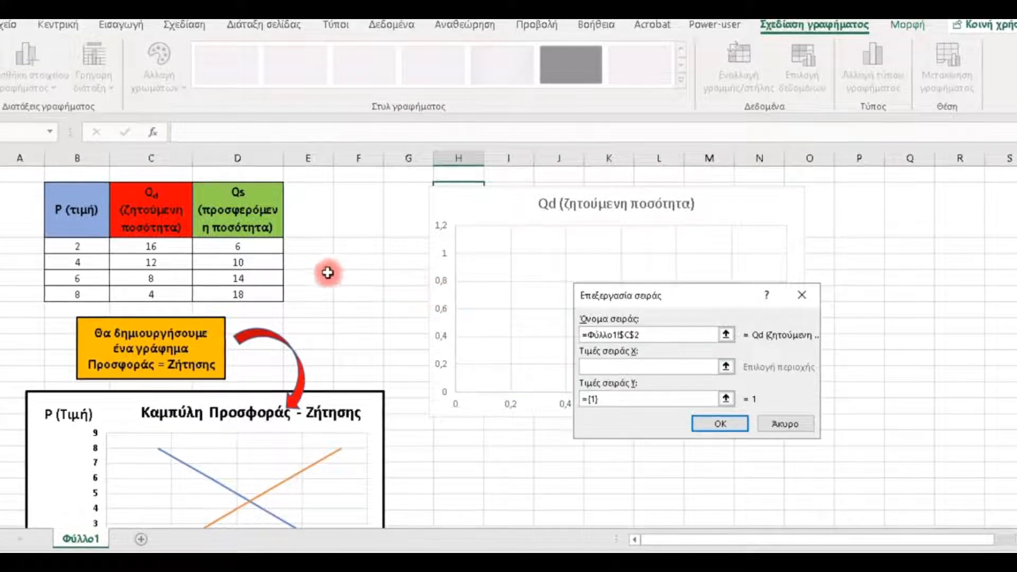
left_click_drag(156, 244, 177, 293)
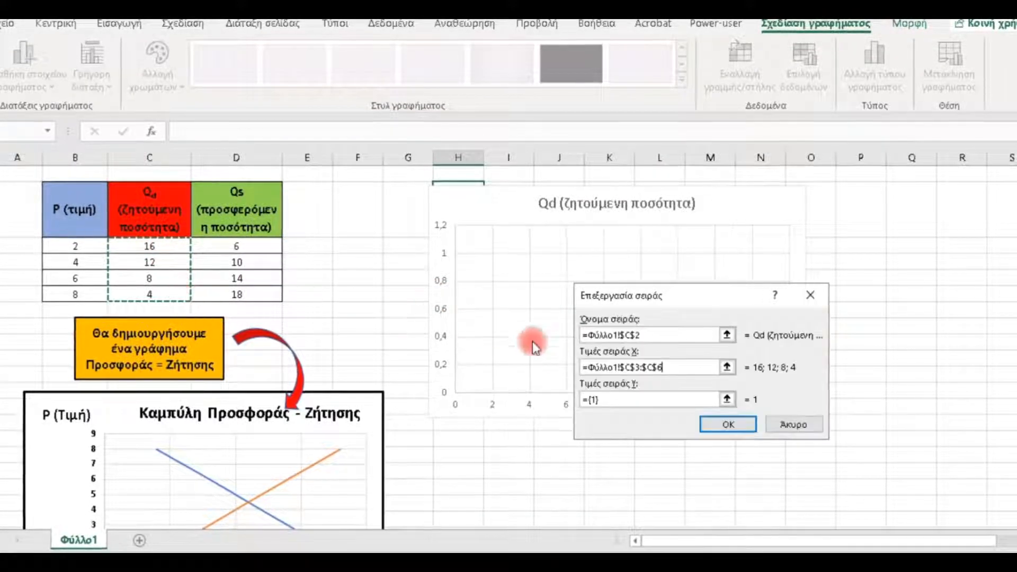
- Replace the Qd series' default Y values with the prices in B3:B6 and accept the series
left_click(607, 400)
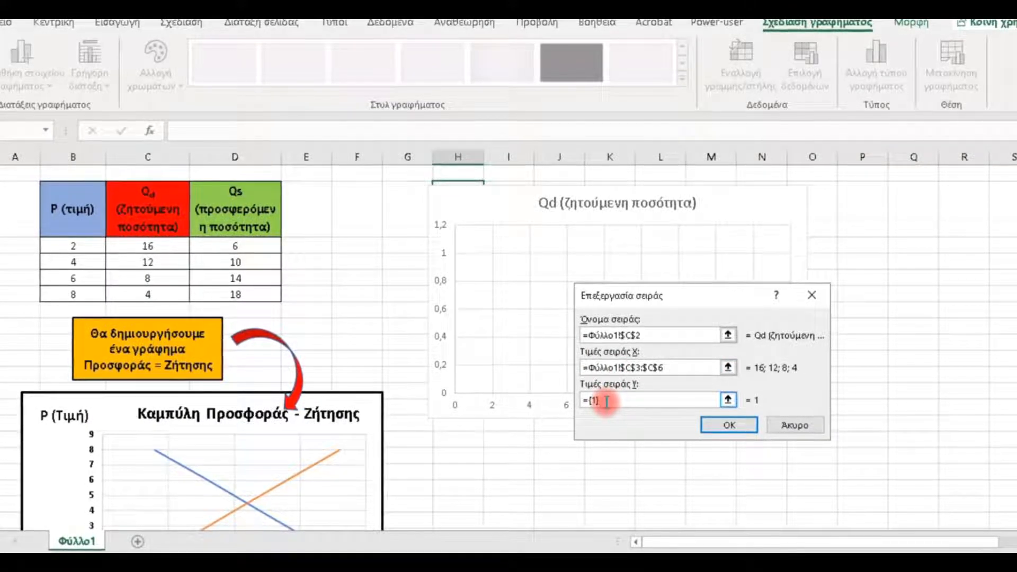
key("BackSpace")
key("BackSpace")
key("BackSpace")
key("BackSpace")
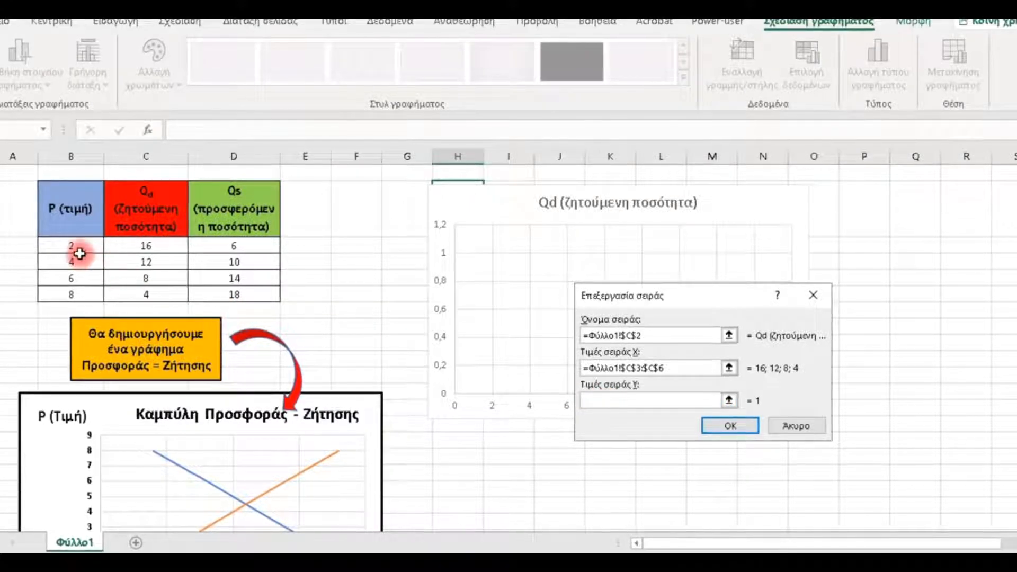
left_click_drag(77, 244, 89, 293)
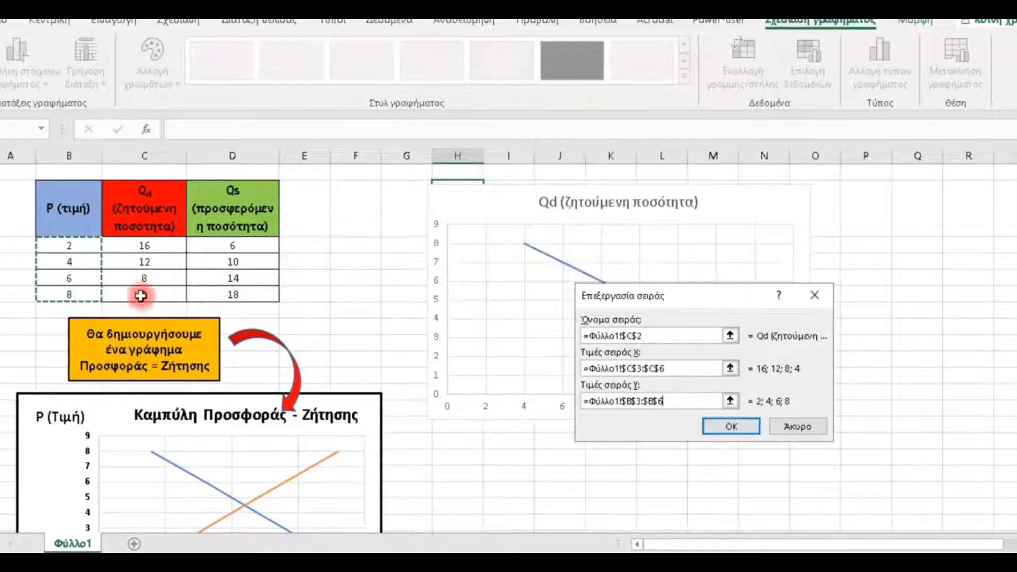
left_click(718, 427)
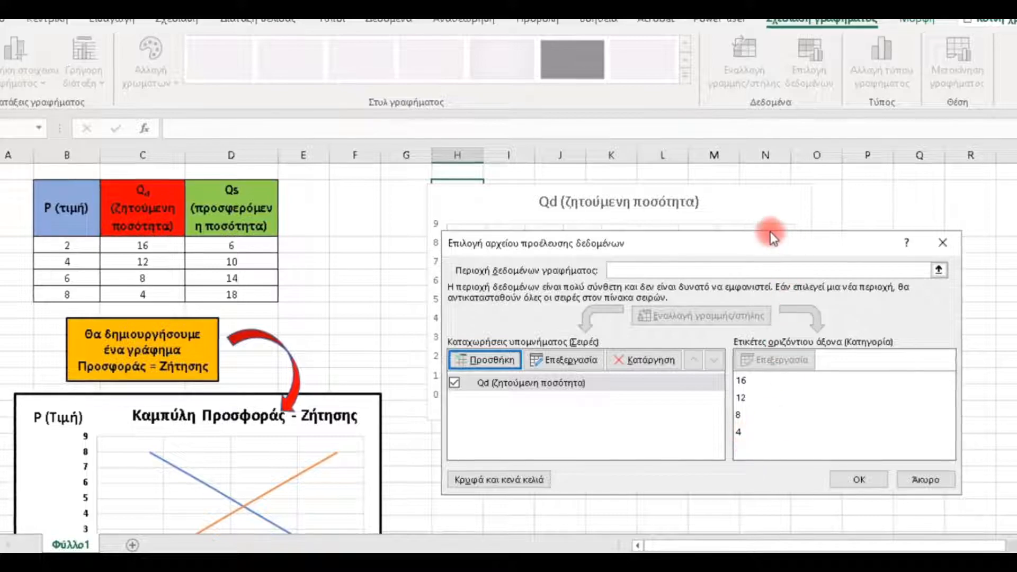
- Add a second data series to the chart, named from cell D2, with X values from D3:D6
left_click_drag(761, 242, 720, 445)
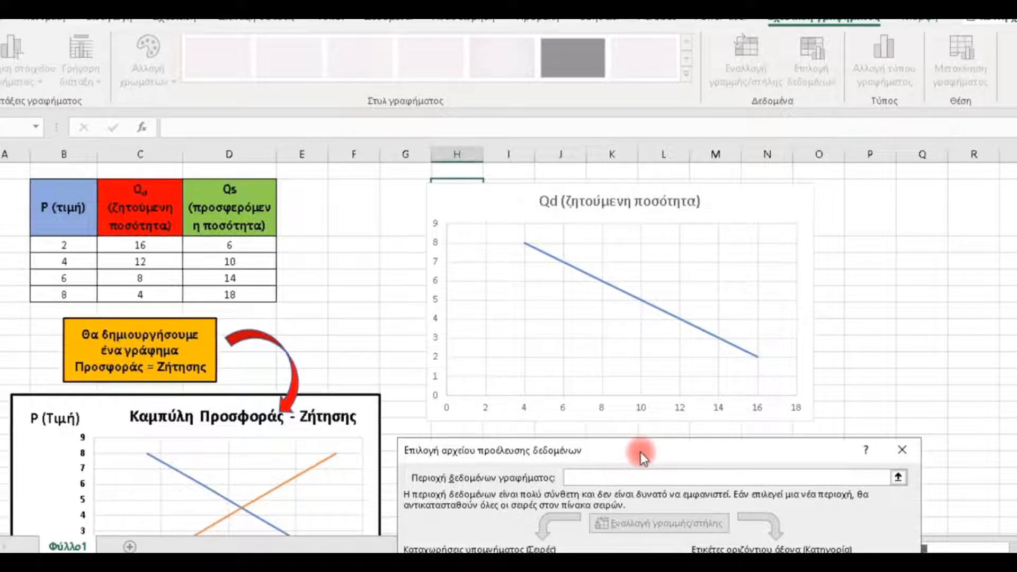
left_click_drag(640, 452, 652, 213)
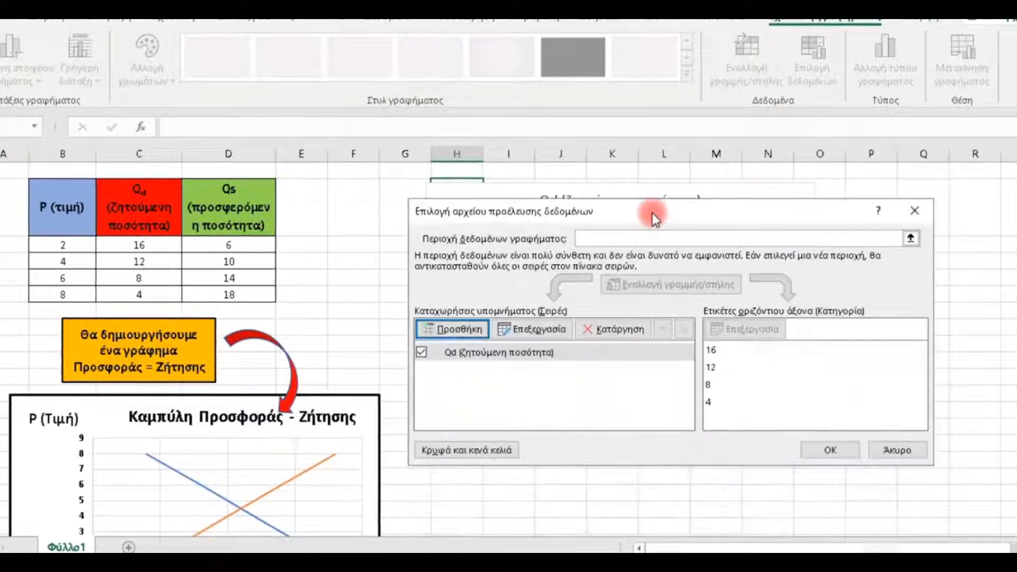
left_click(470, 336)
left_click(604, 336)
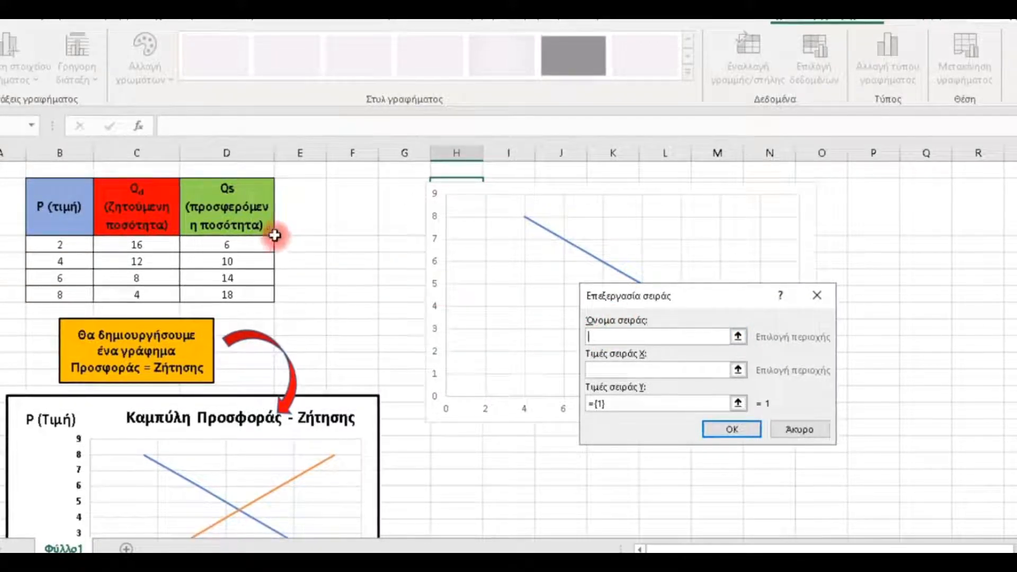
left_click(244, 211)
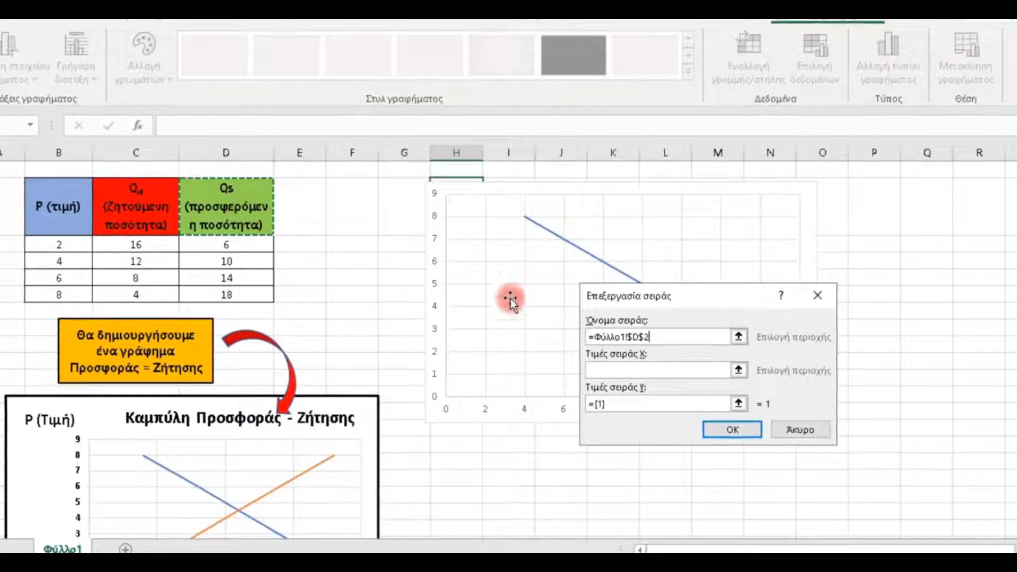
left_click(607, 369)
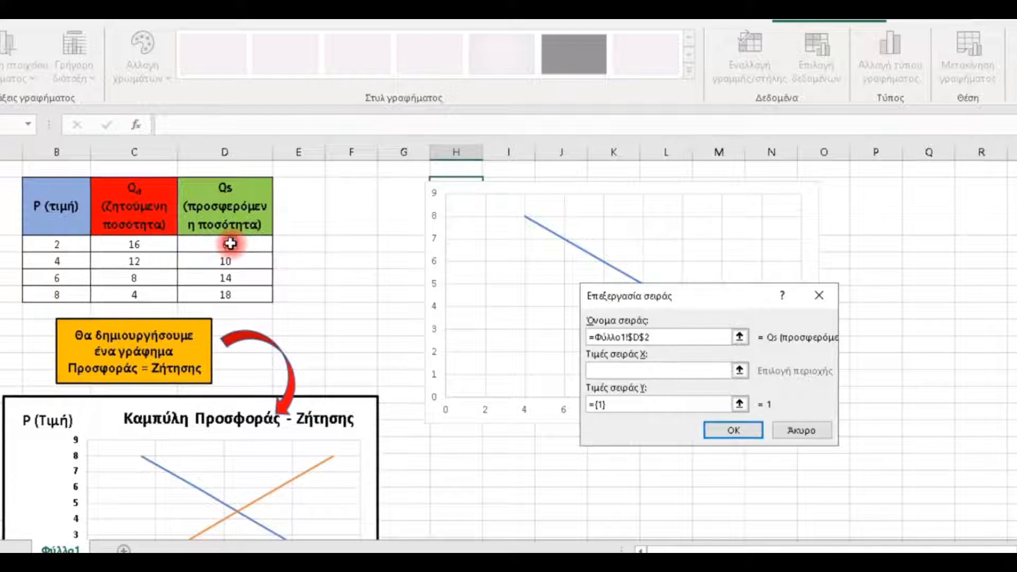
left_click_drag(230, 244, 227, 294)
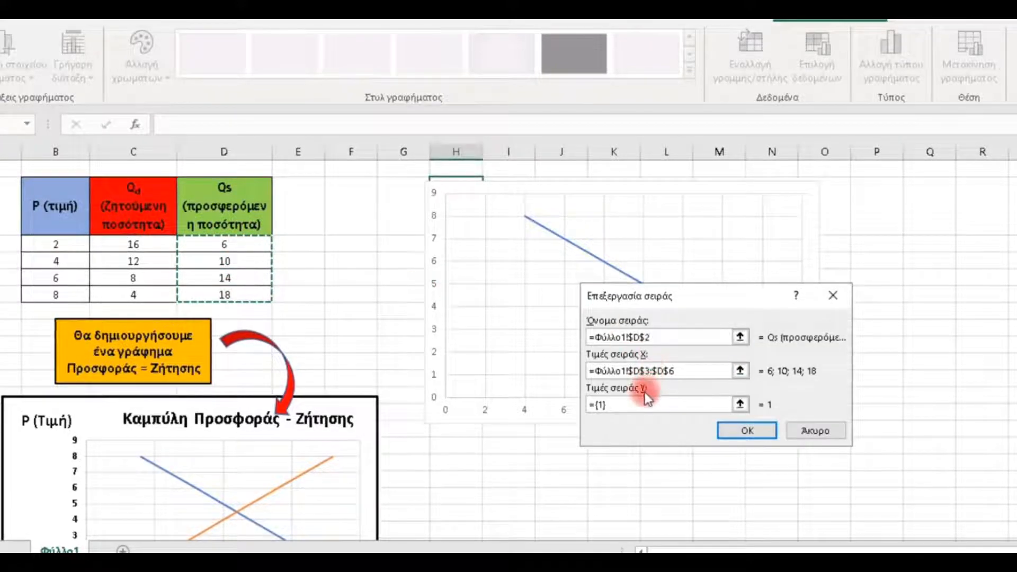
- Set the Qs series' Y values to the prices in B3:B6 and apply the chart's data selection
left_click(642, 402)
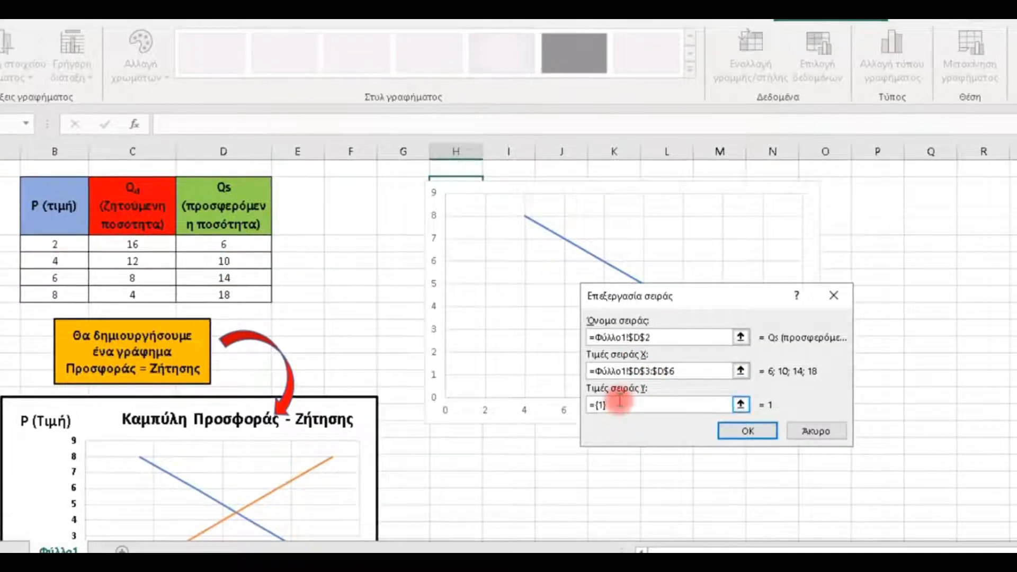
key("BackSpace")
key("BackSpace")
key("BackSpace")
key("BackSpace")
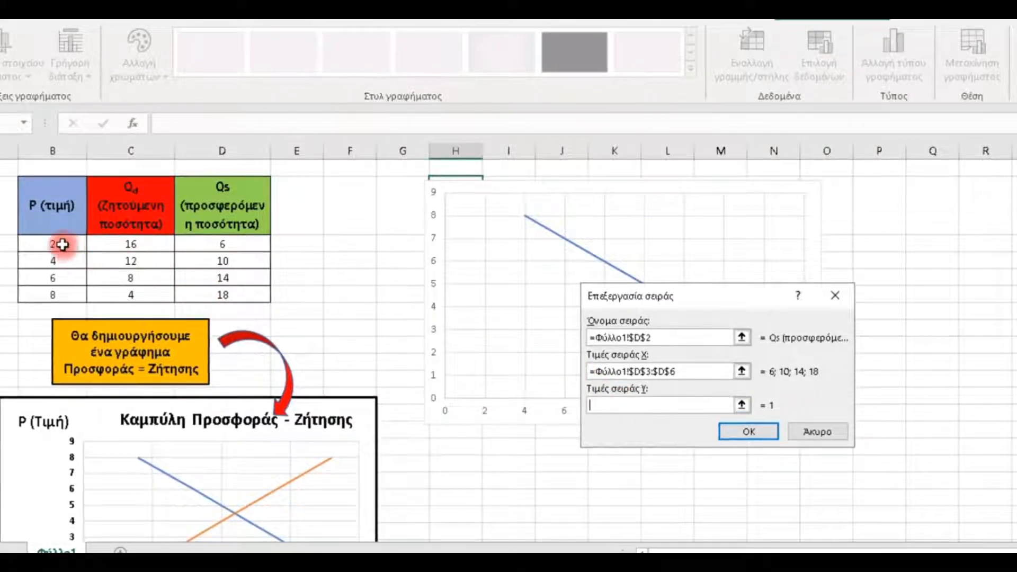
left_click_drag(62, 244, 72, 299)
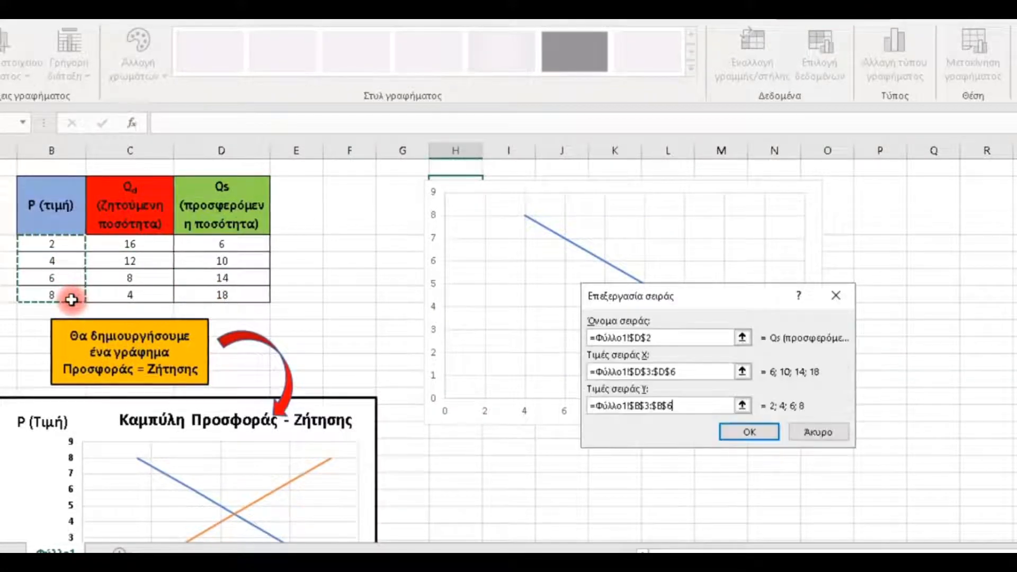
left_click(745, 431)
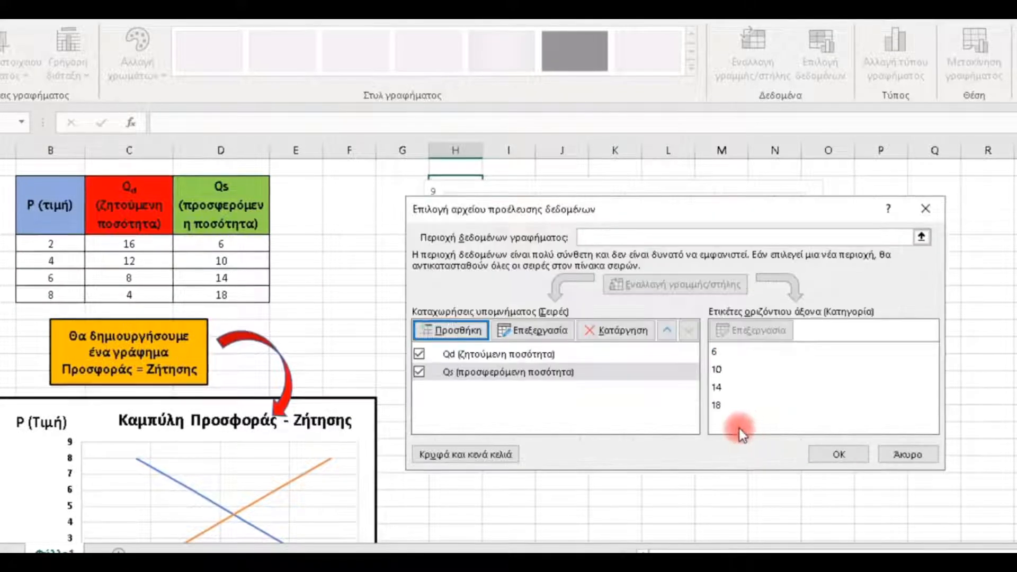
left_click(816, 452)
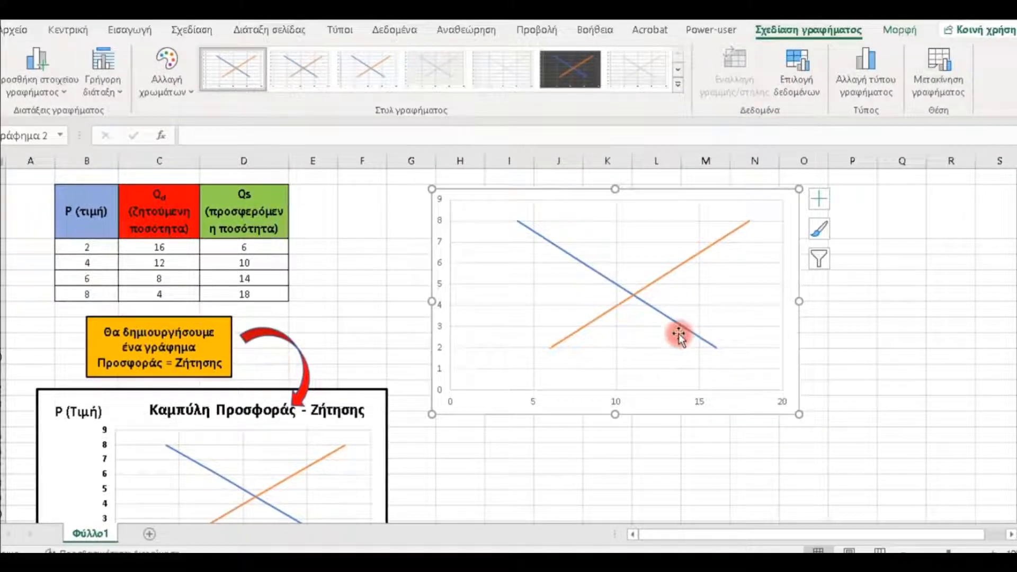
- Add axis titles to both axes of the new chart
left_click(819, 201)
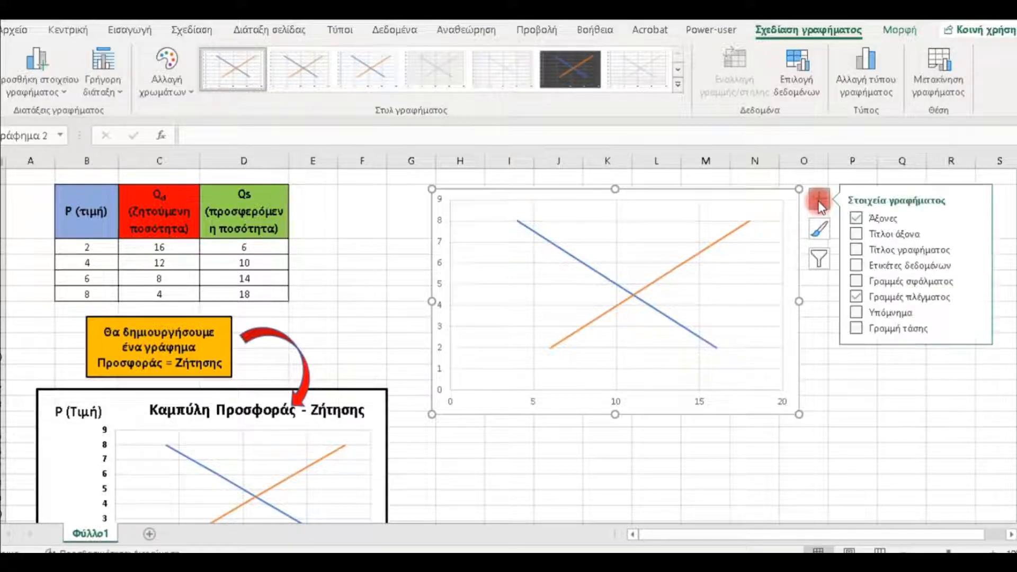
left_click(855, 235)
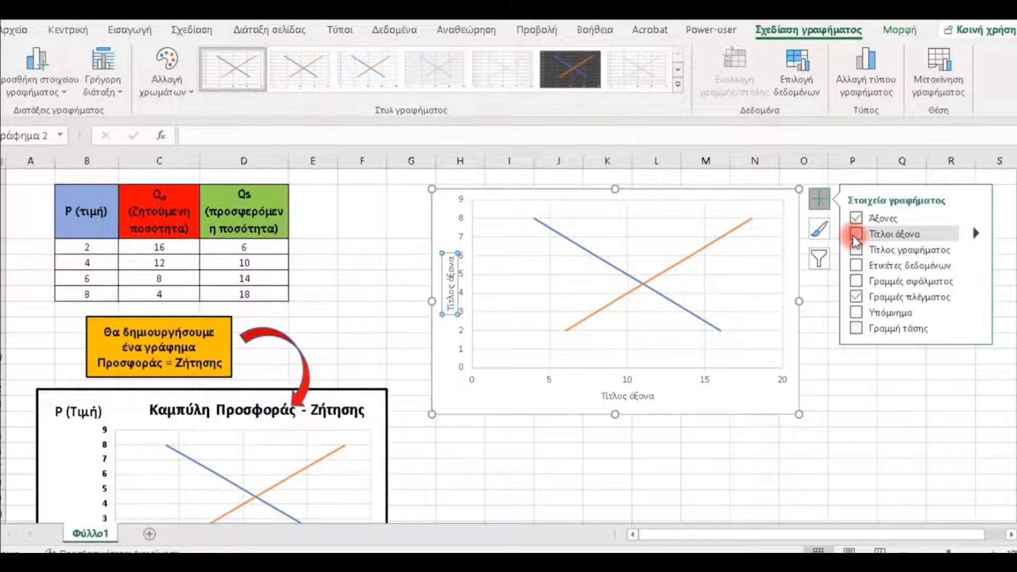
left_click(854, 236)
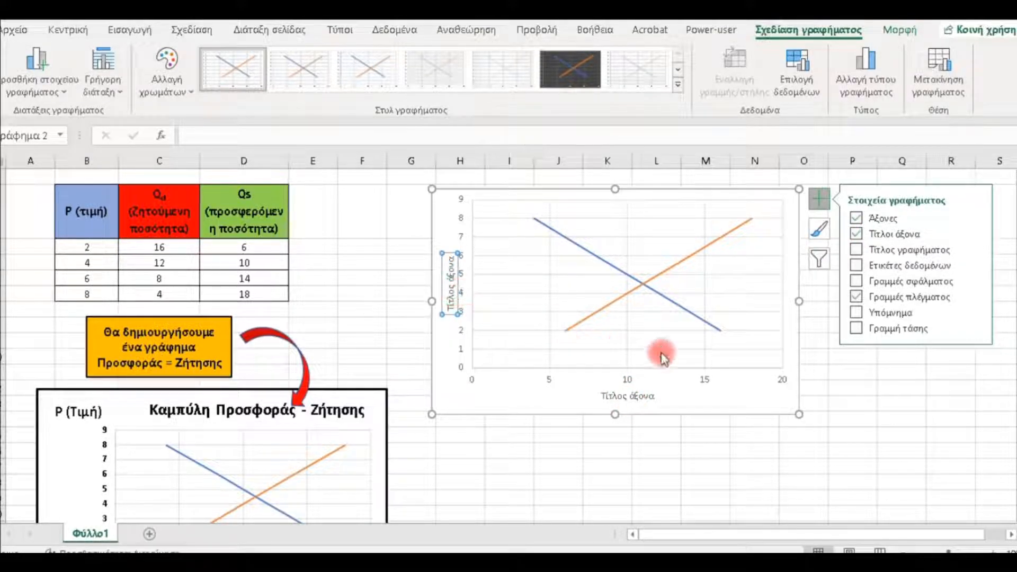
- Add a chart title above the plot of the supply and demand chart
left_click(856, 253)
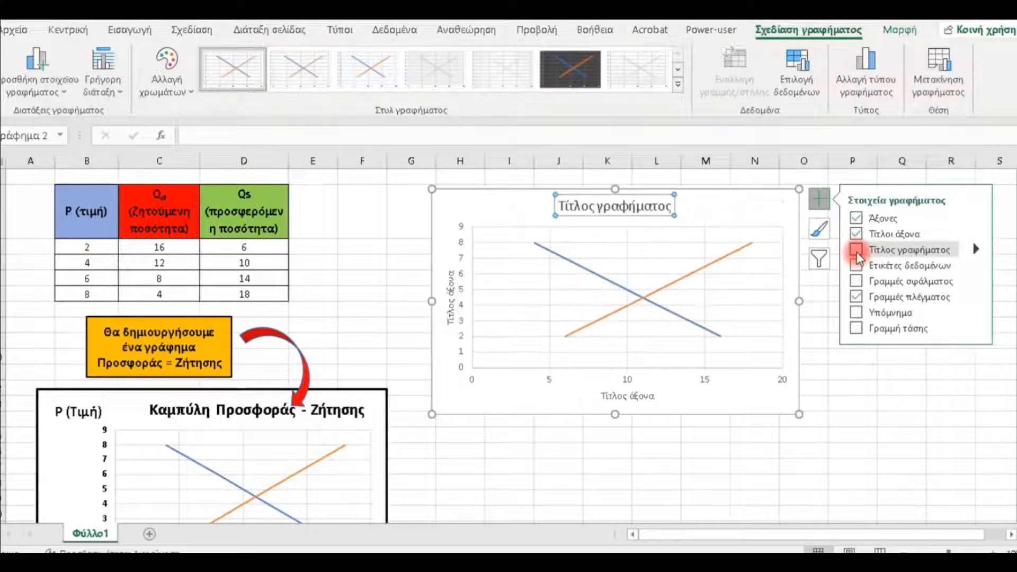
left_click(856, 252)
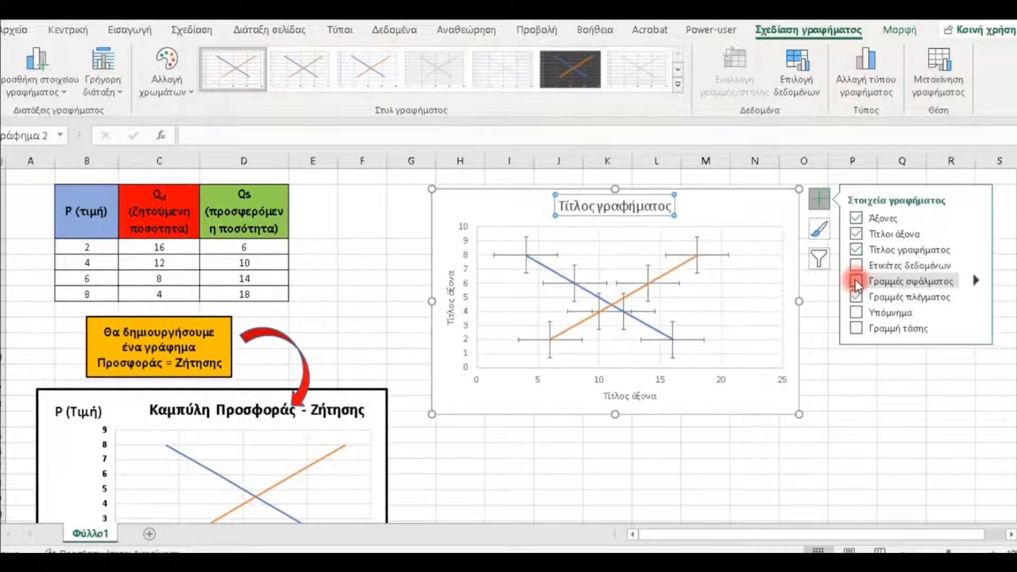
- Try a legend for the Qd and Qs series on the chart and remove it again
left_click(856, 297)
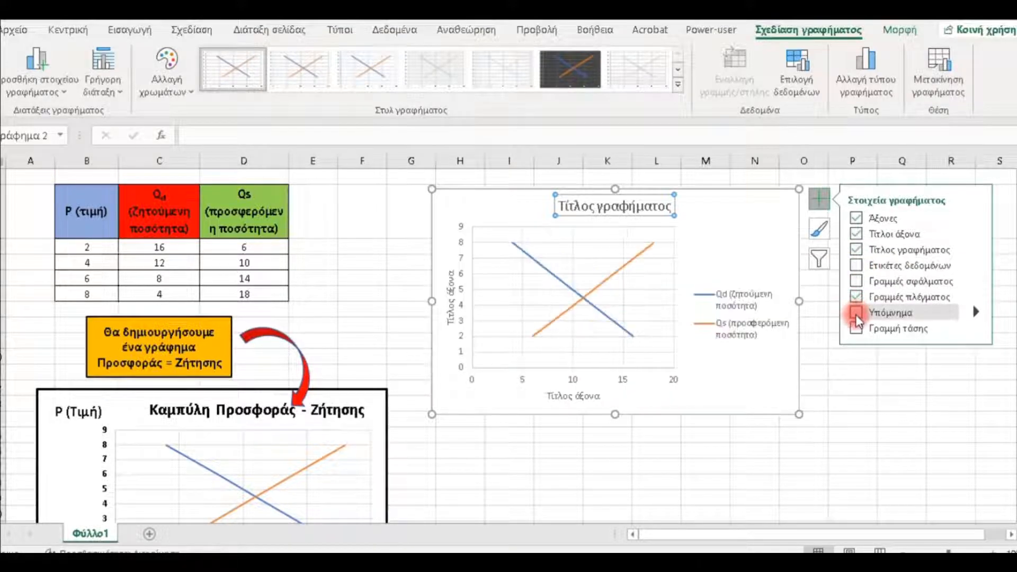
left_click(856, 314)
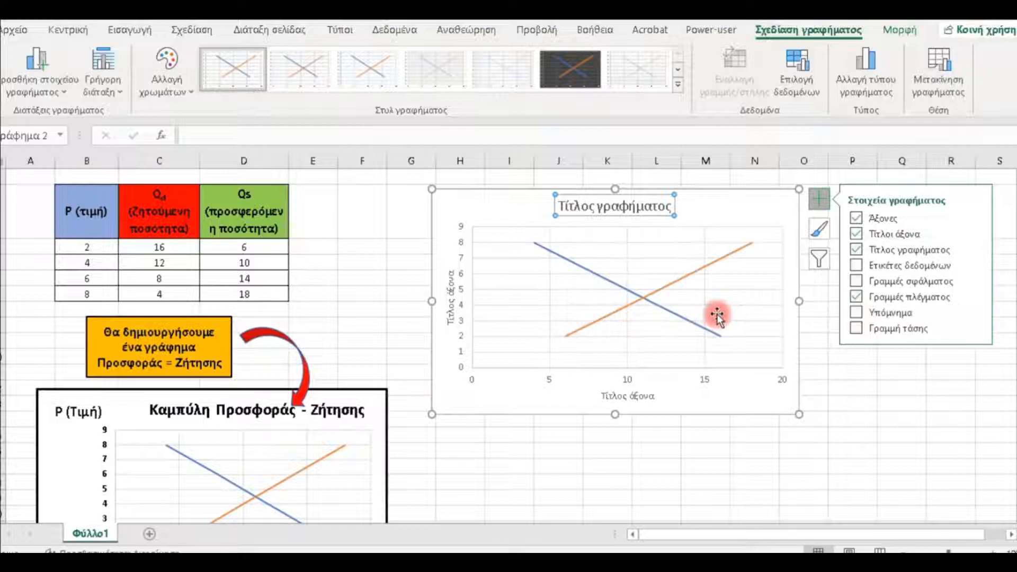
left_click(856, 313)
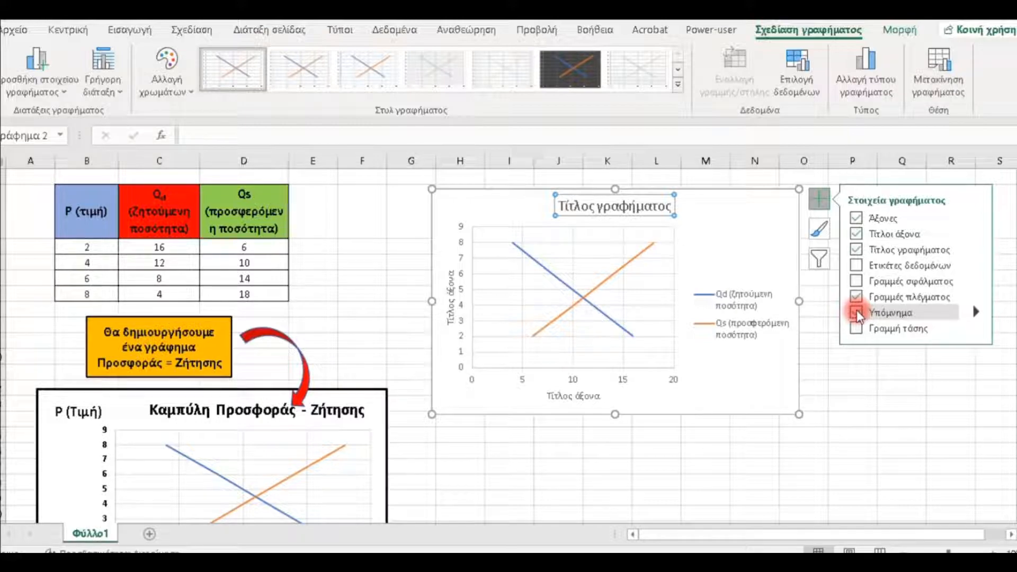
left_click(856, 311)
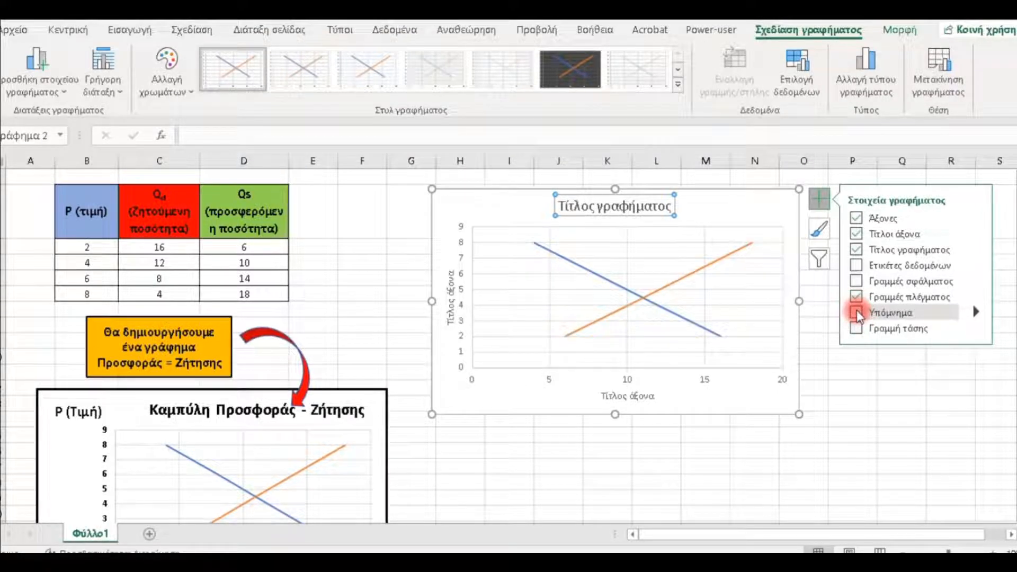
left_click(820, 364)
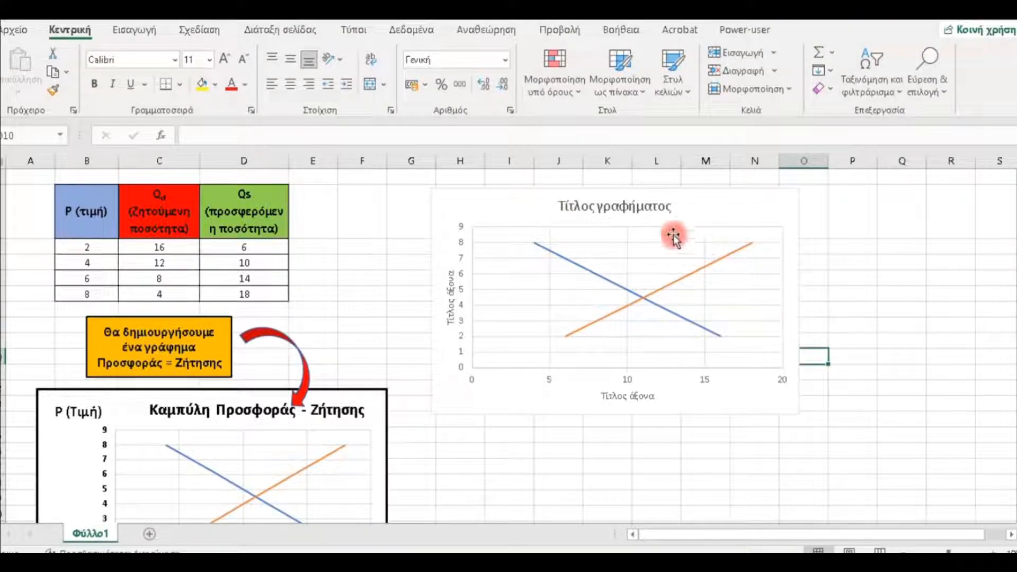
- Replace the placeholder chart title with "Καμπύλη Προσφοράς -Ζήτησης"
left_click(629, 214)
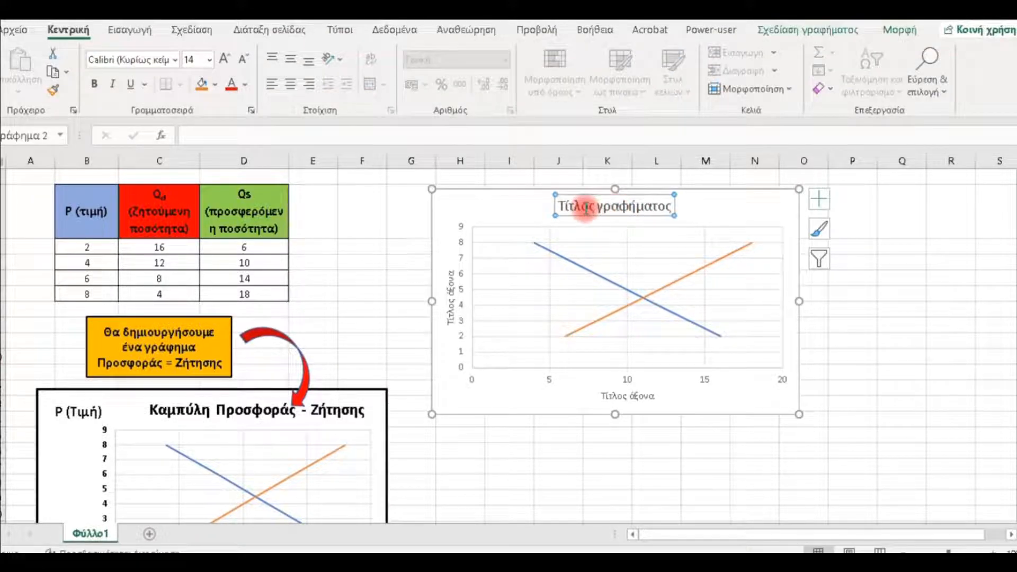
left_click_drag(557, 206, 680, 204)
key("BackSpace")
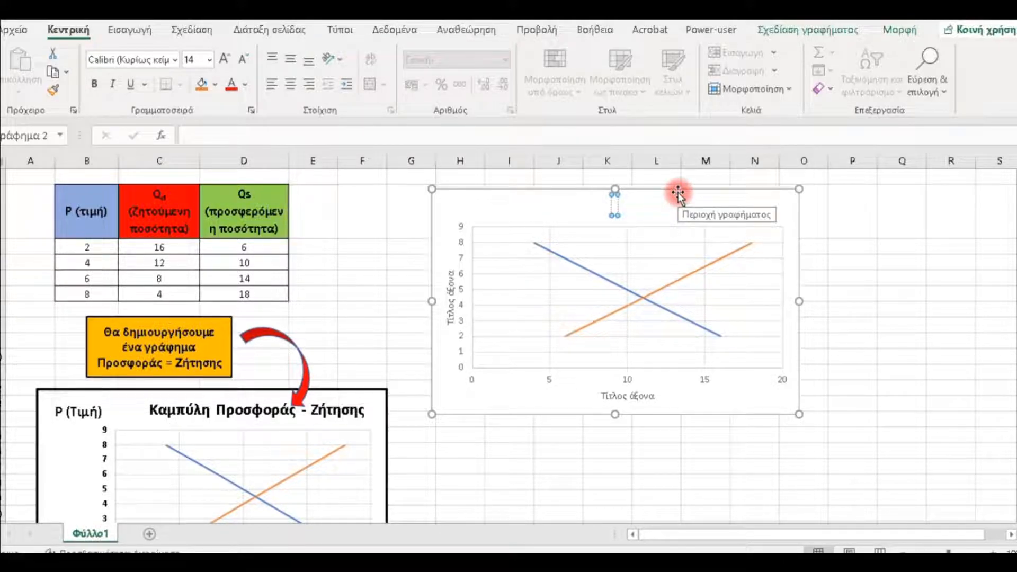
key("Caps_Lock")
type("Κα")
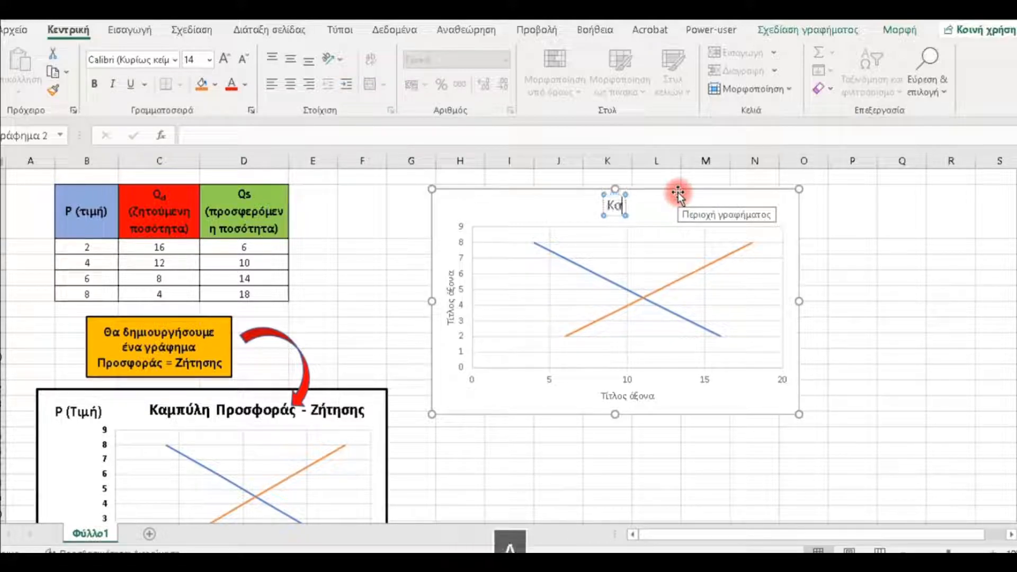
type("μπύλη")
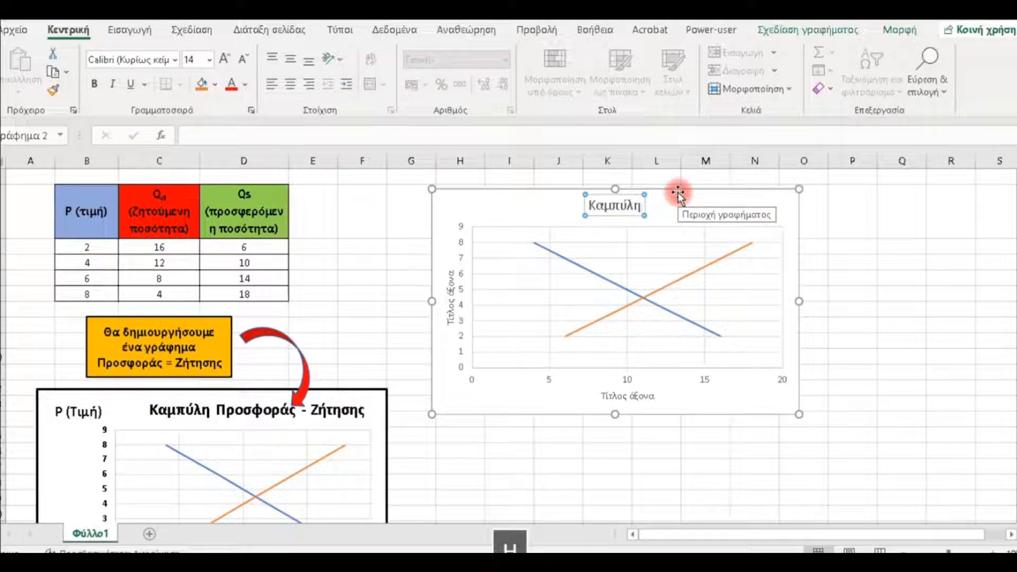
key("Caps_Lock")
type("Π")
key("Caps_Lock")
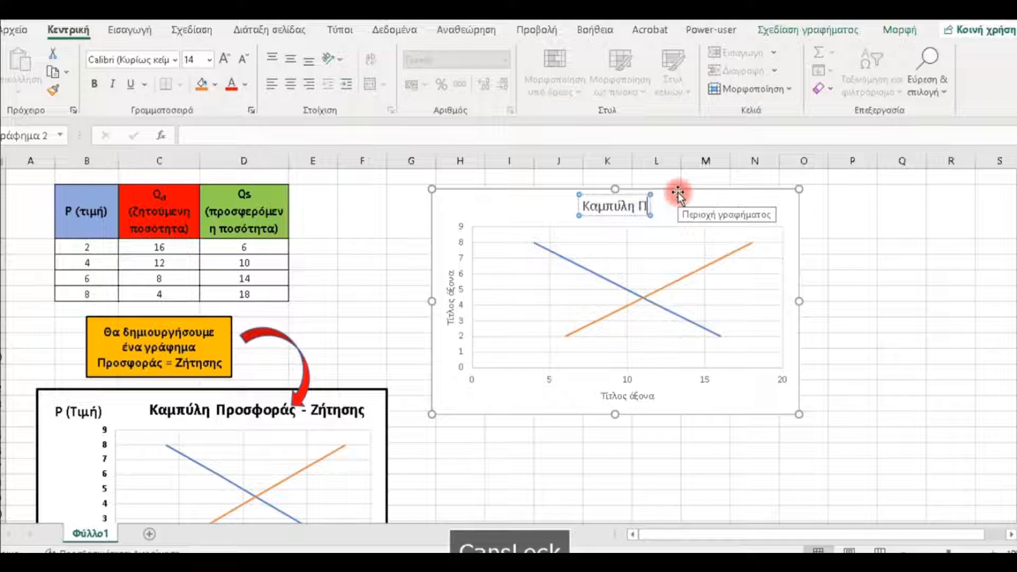
type("ροσφοράς")
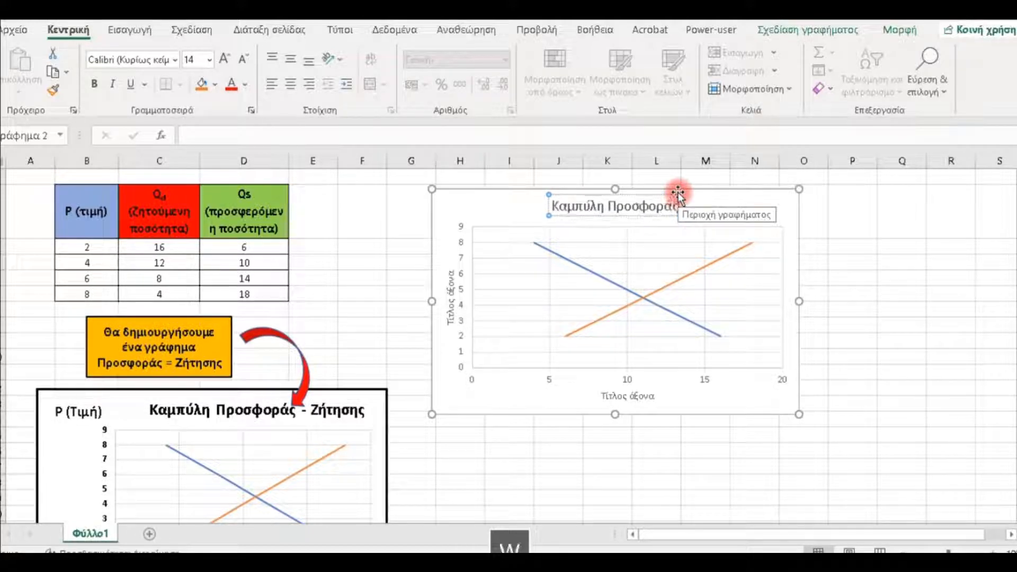
key("Caps_Lock")
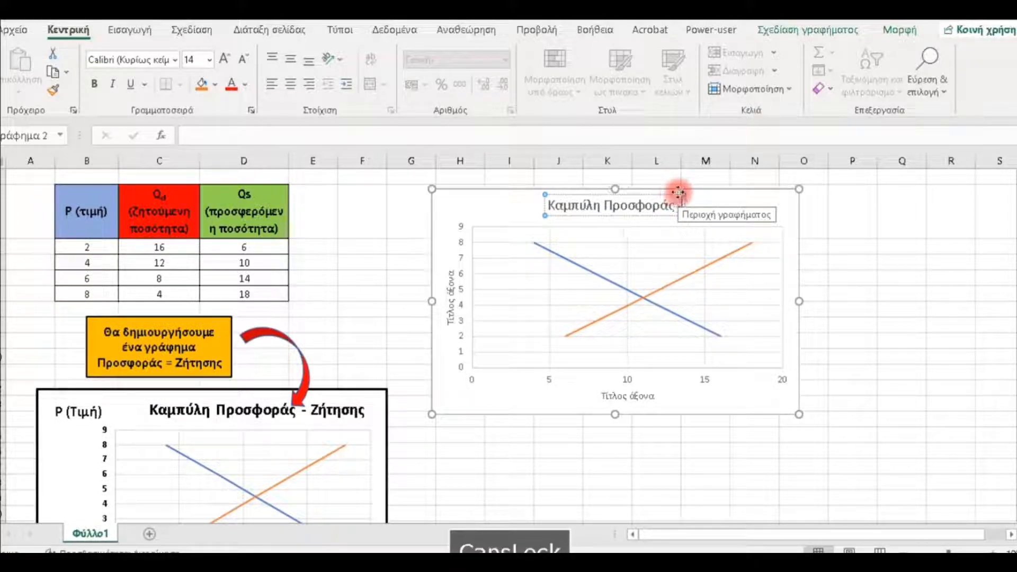
type("Ζ")
key("Caps_Lock")
type("Ζ")
key("Caps_Lock")
type("ή")
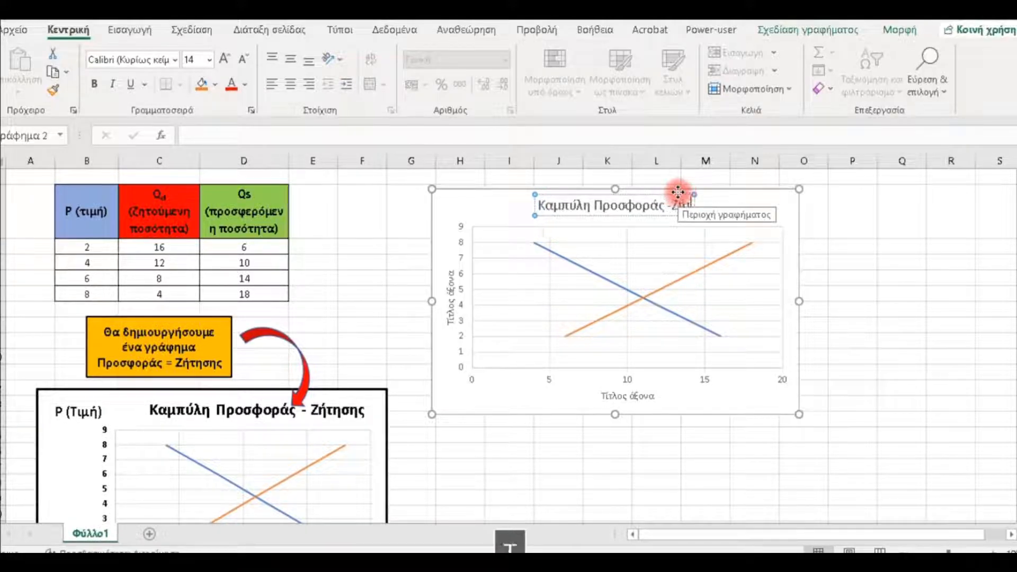
type("τησης")
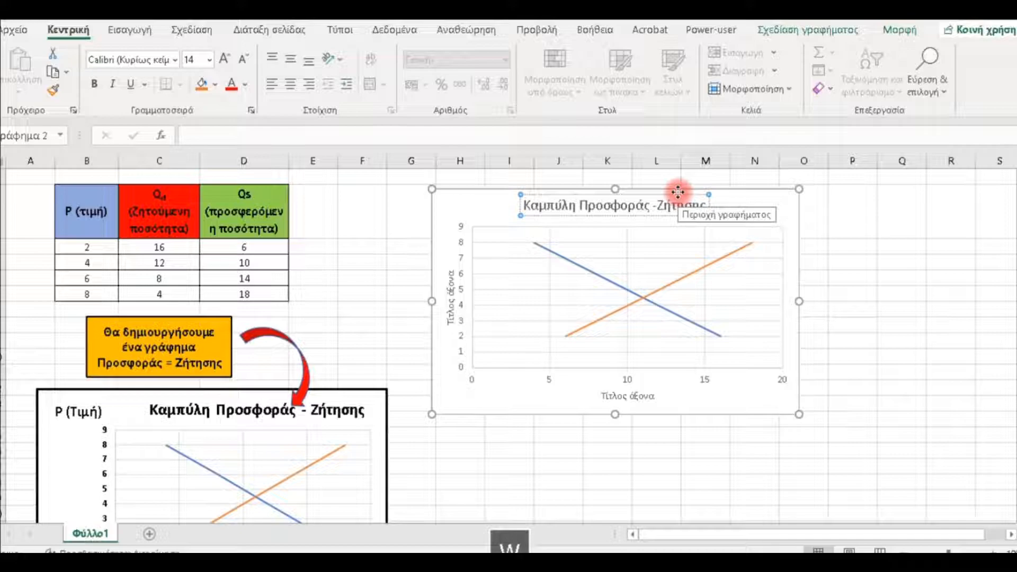
left_click(678, 192)
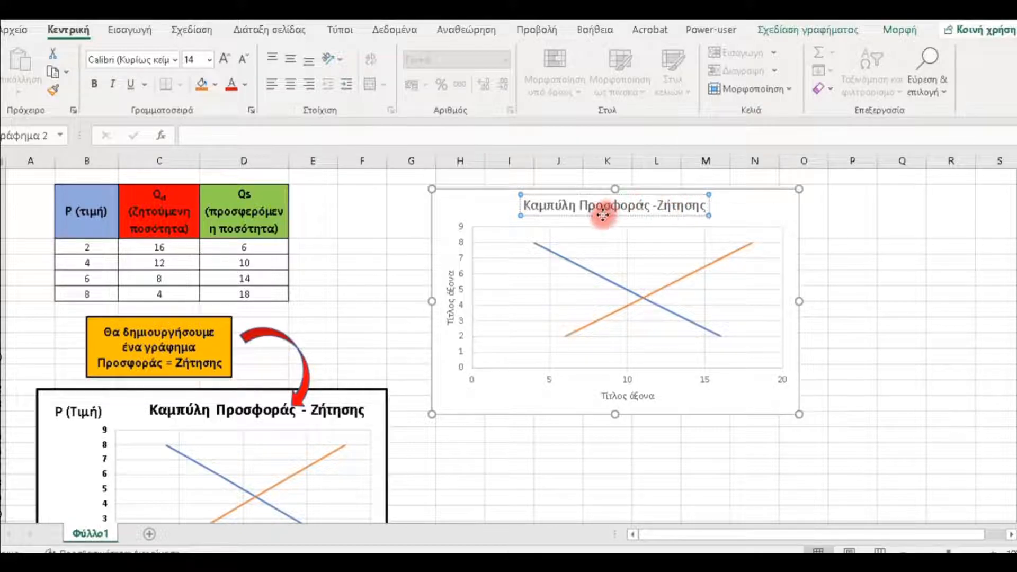
- Format the chart title as bold black text at size 16
left_click(536, 211)
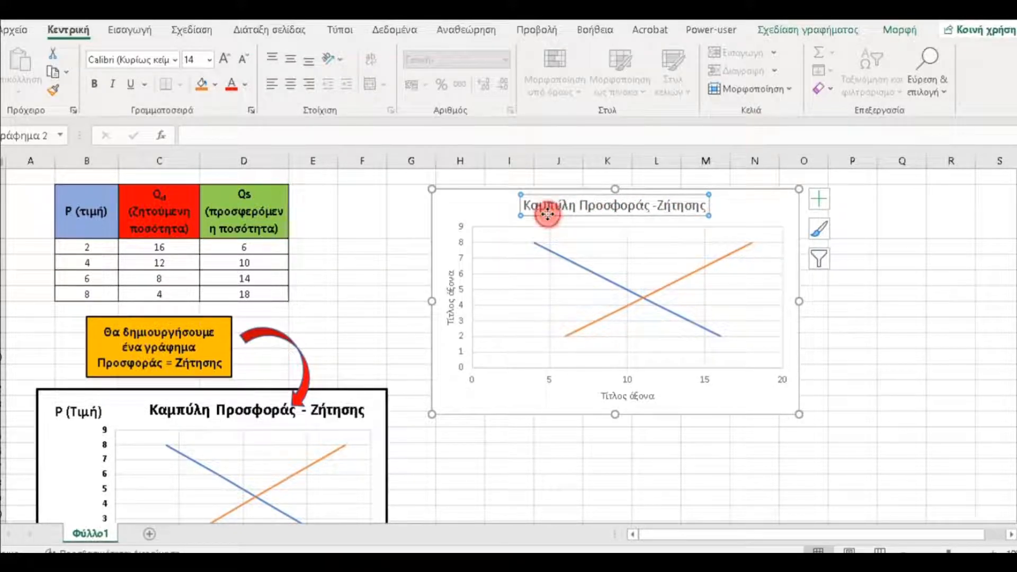
left_click(98, 88)
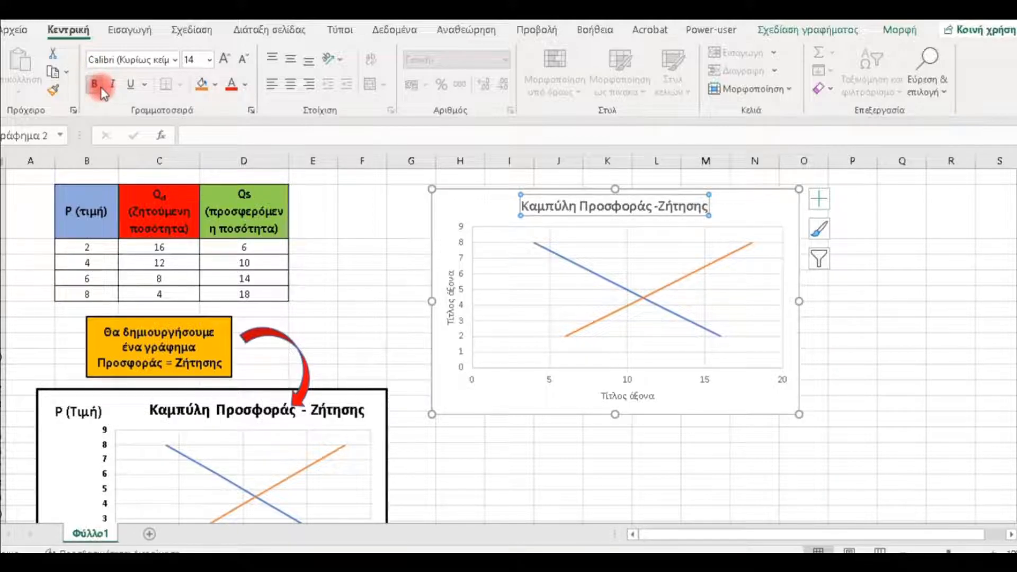
left_click(244, 86)
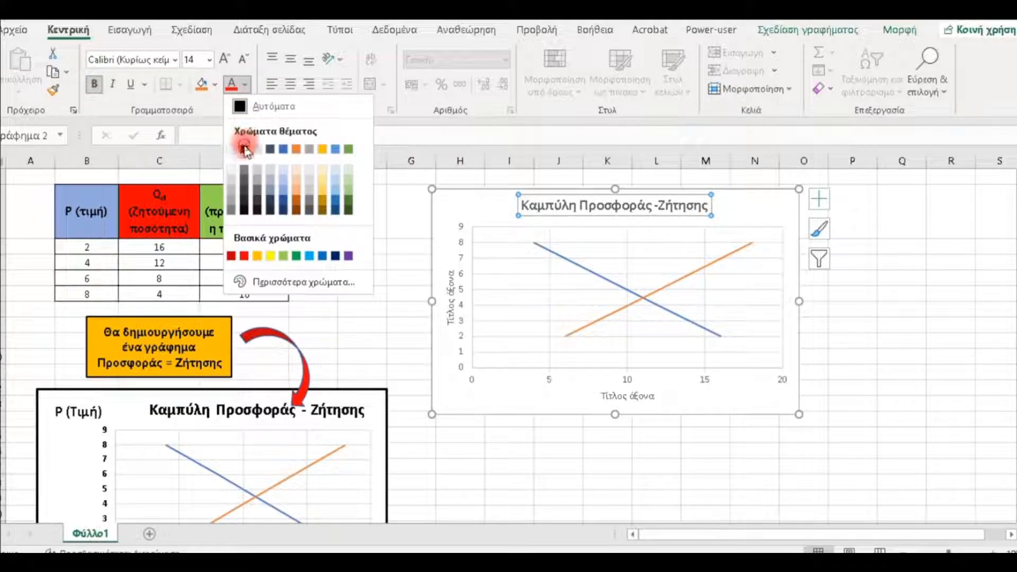
left_click(243, 149)
left_click(224, 59)
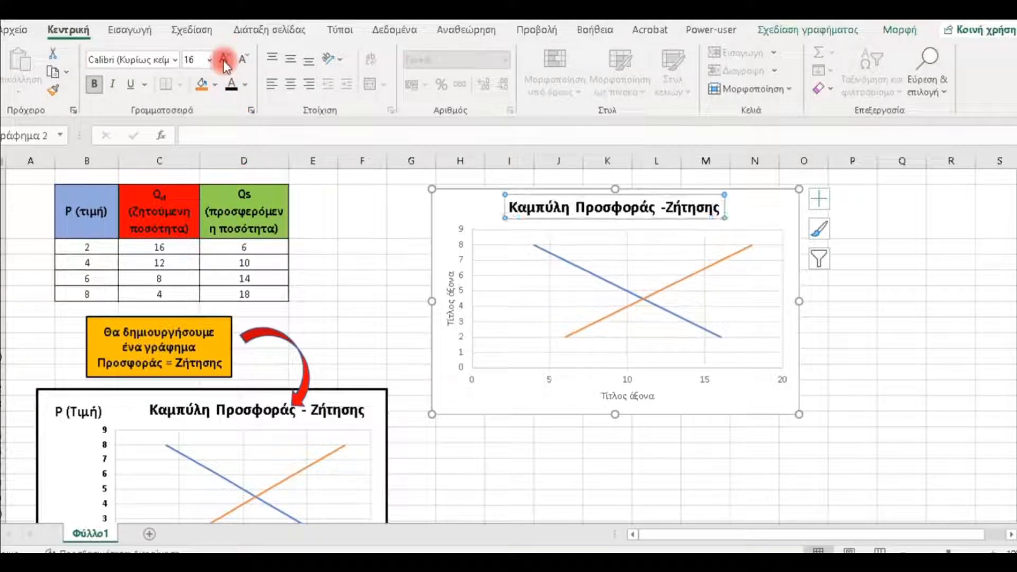
- Format the vertical axis title as bold black text at size 14
left_click(451, 288)
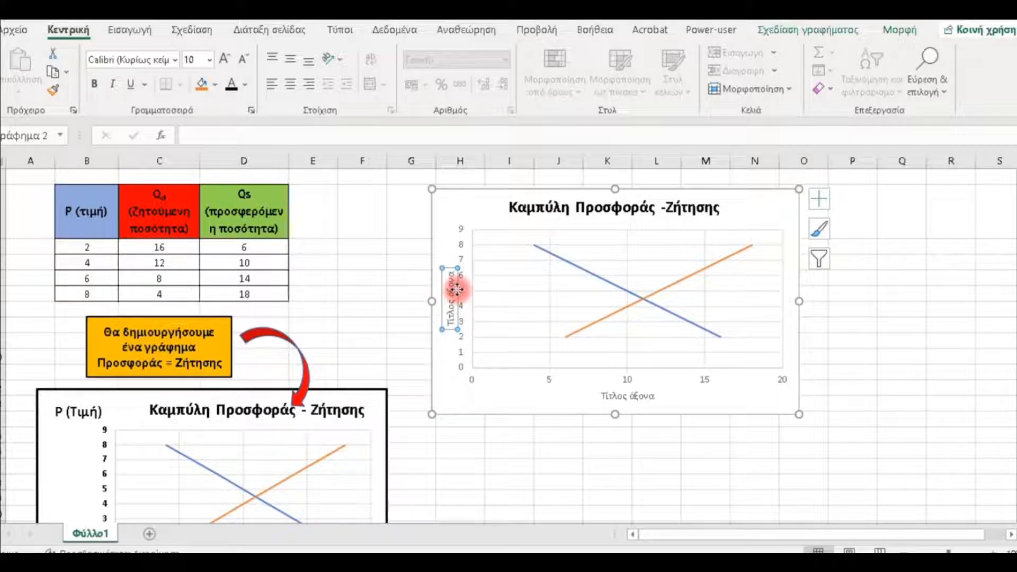
left_click(232, 84)
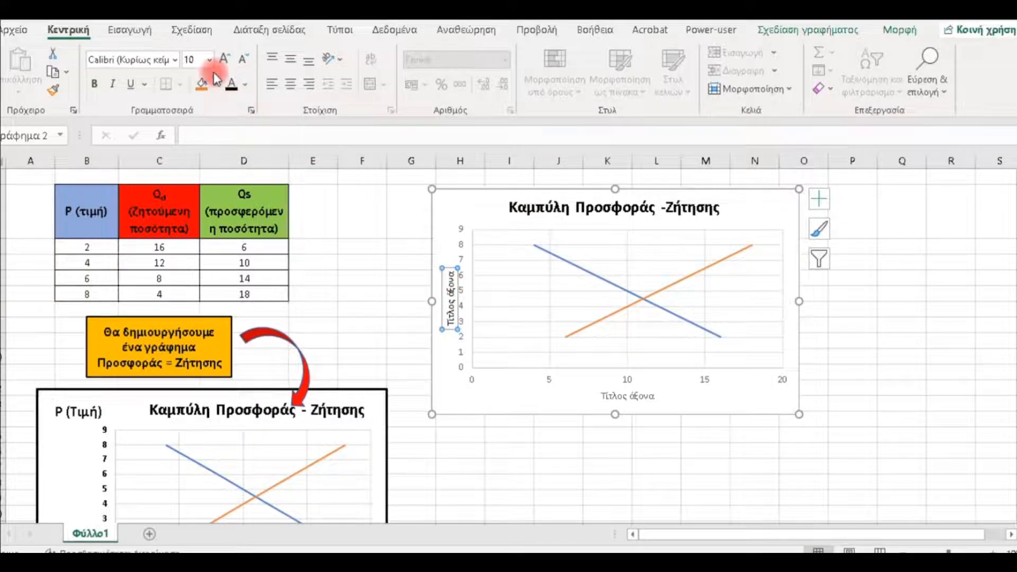
left_click(94, 84)
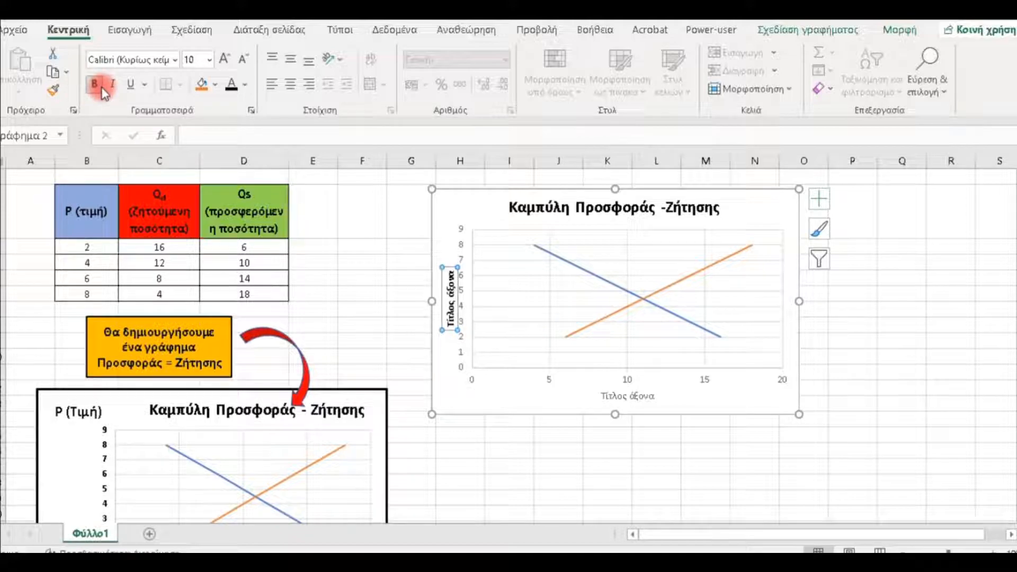
left_click(224, 59)
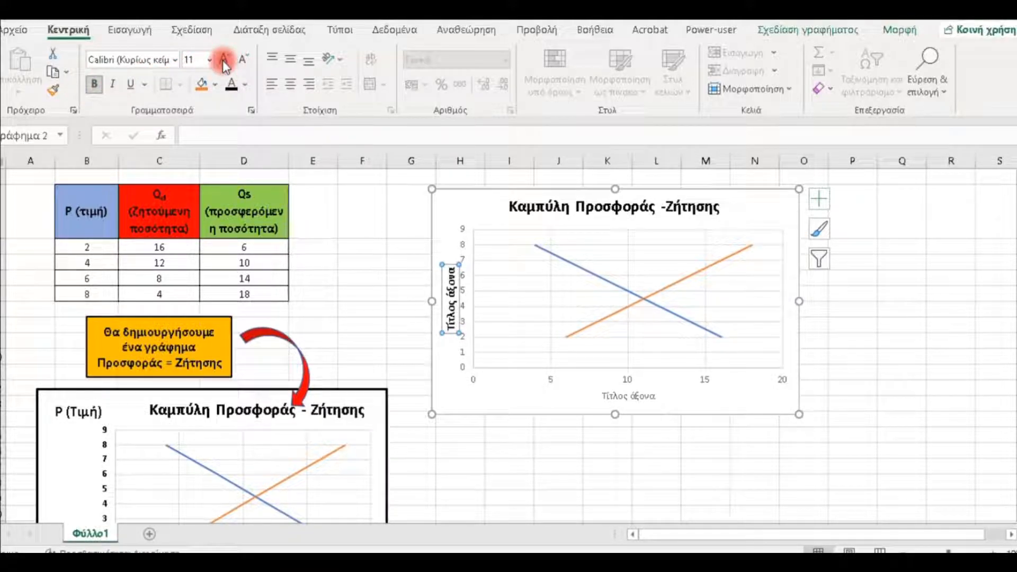
left_click(223, 60)
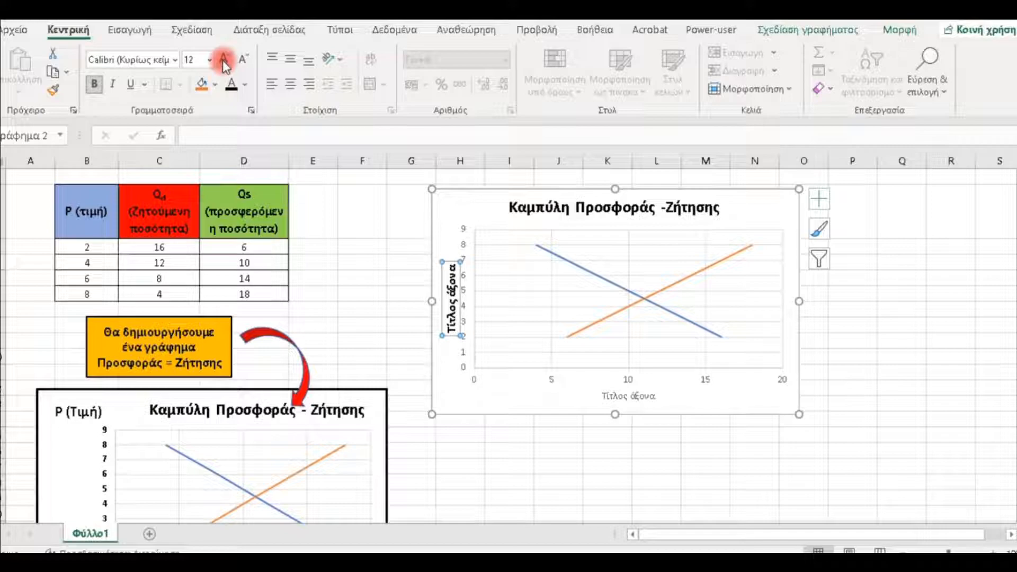
left_click(223, 59)
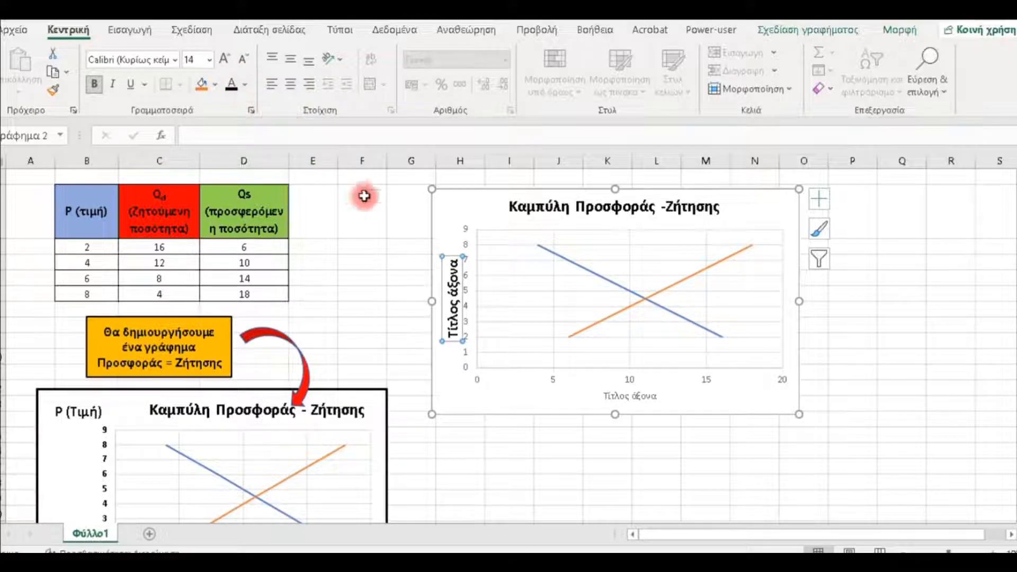
- Turn the vertical axis title to horizontal text and move it to the chart's upper-left corner, above the price axis
left_click(338, 61)
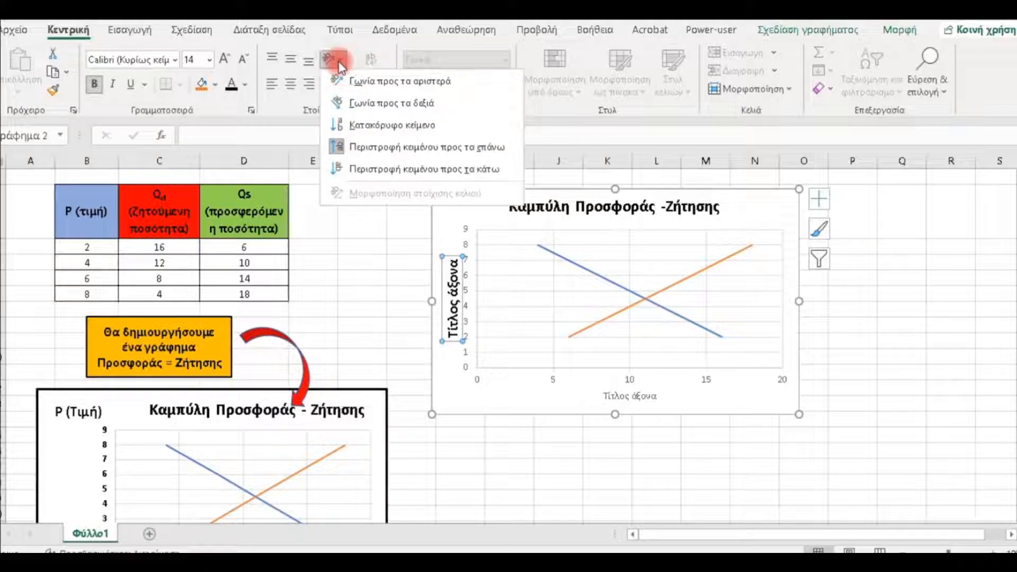
left_click(370, 151)
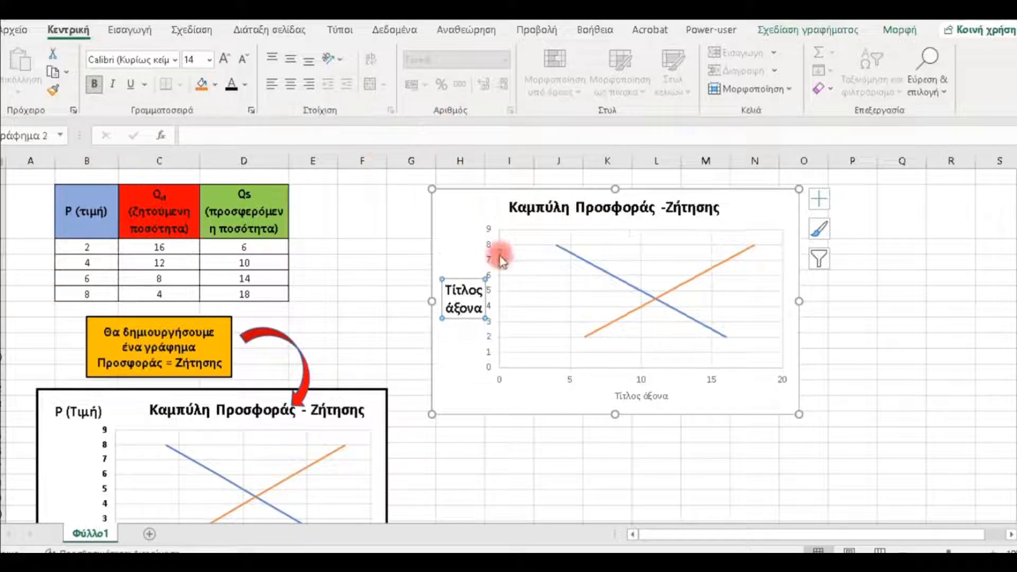
left_click_drag(467, 279, 466, 193)
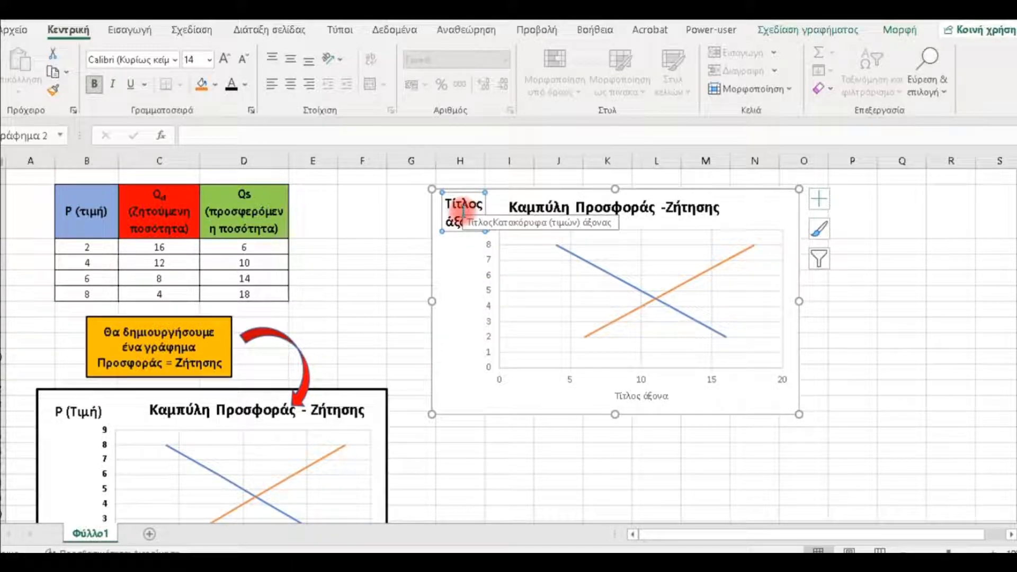
- Replace the vertical axis title's placeholder text with "Τιμή"
left_click(461, 204)
left_click(445, 206)
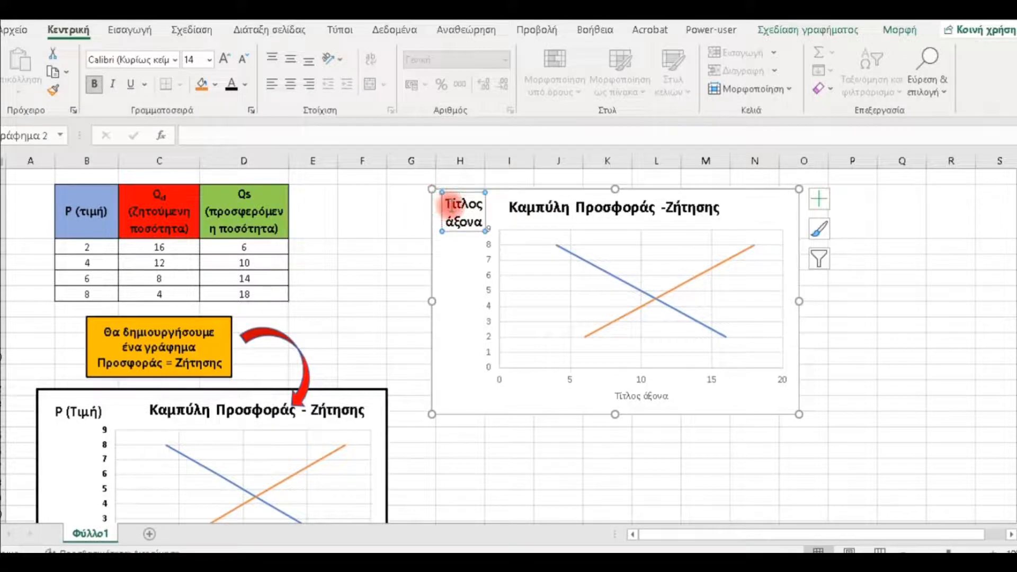
left_click(452, 205)
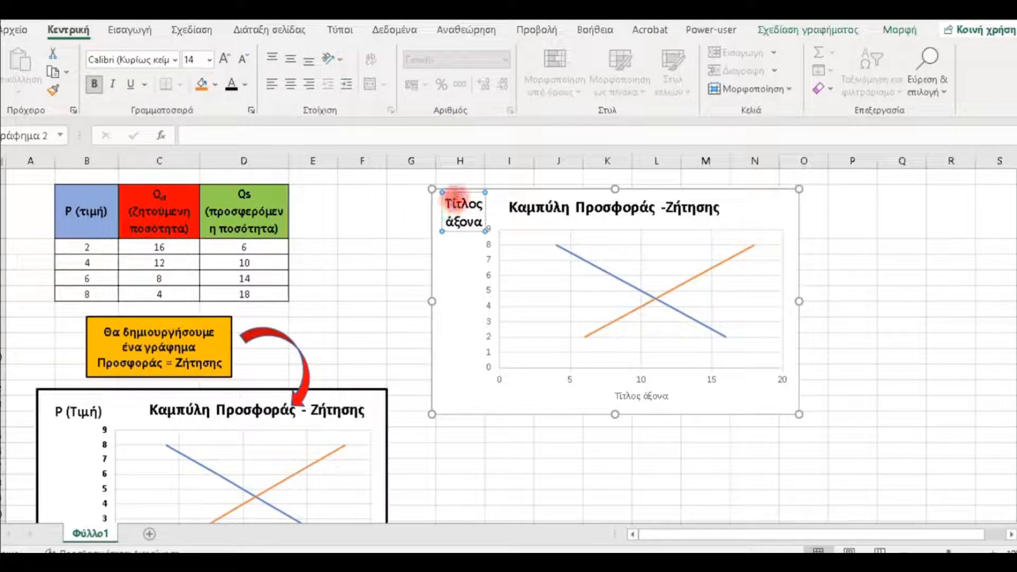
type("ιμή")
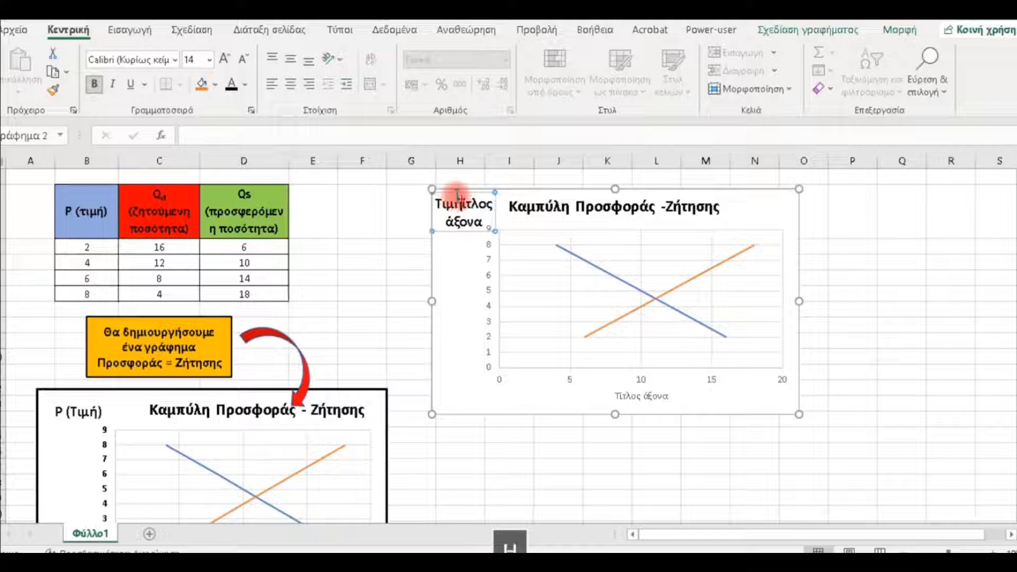
key("Delete")
key("Delete")
key("Delete")
key("Delete")
key("Delete")
key("Delete")
key("Delete")
key("Delete")
key("Delete")
key("Delete")
key("Delete")
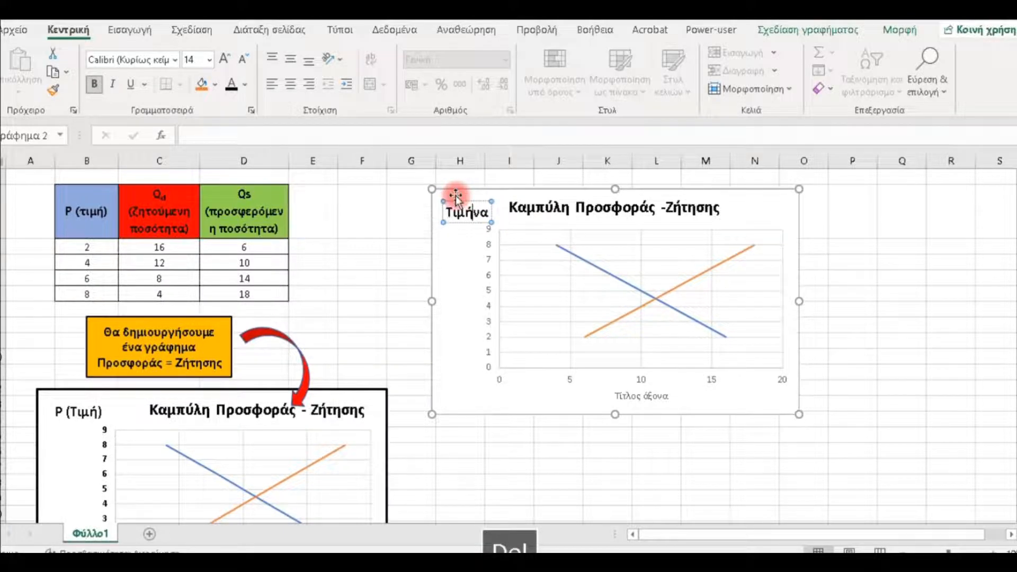
key("Delete")
key("Delete")
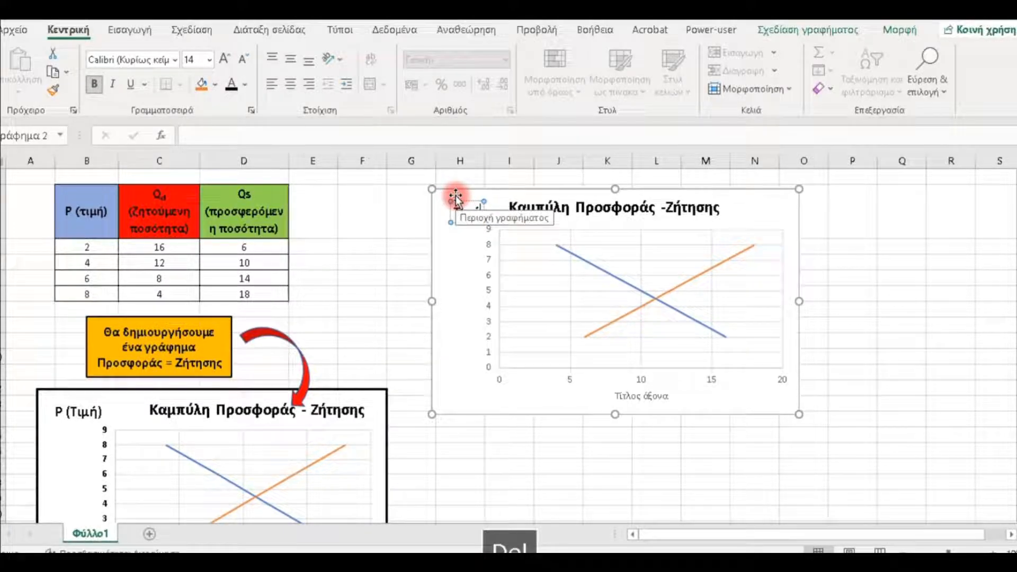
- Complete the vertical axis title so that it reads "P (Τιμή)"
type(")")
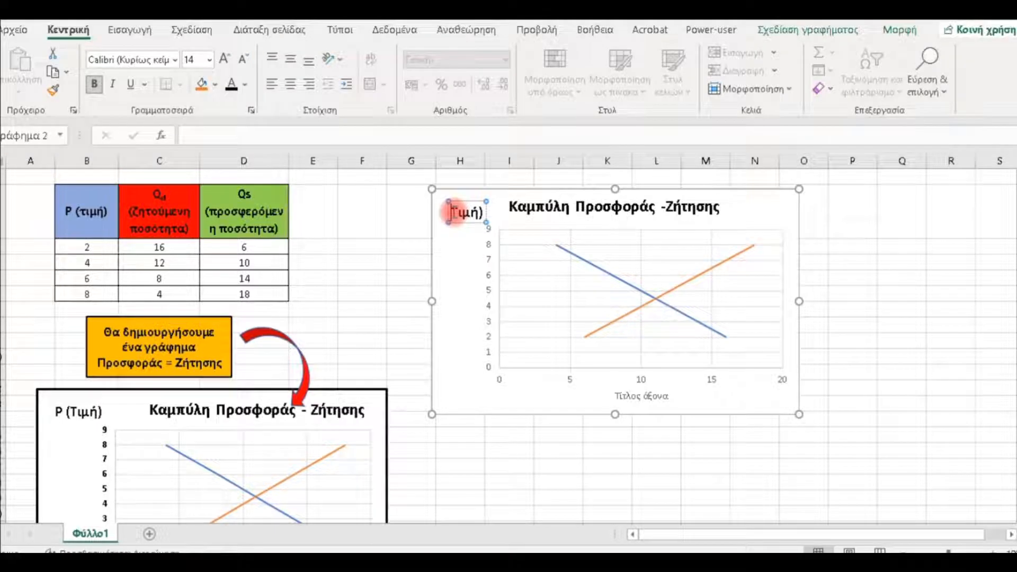
type("(Τιμή)")
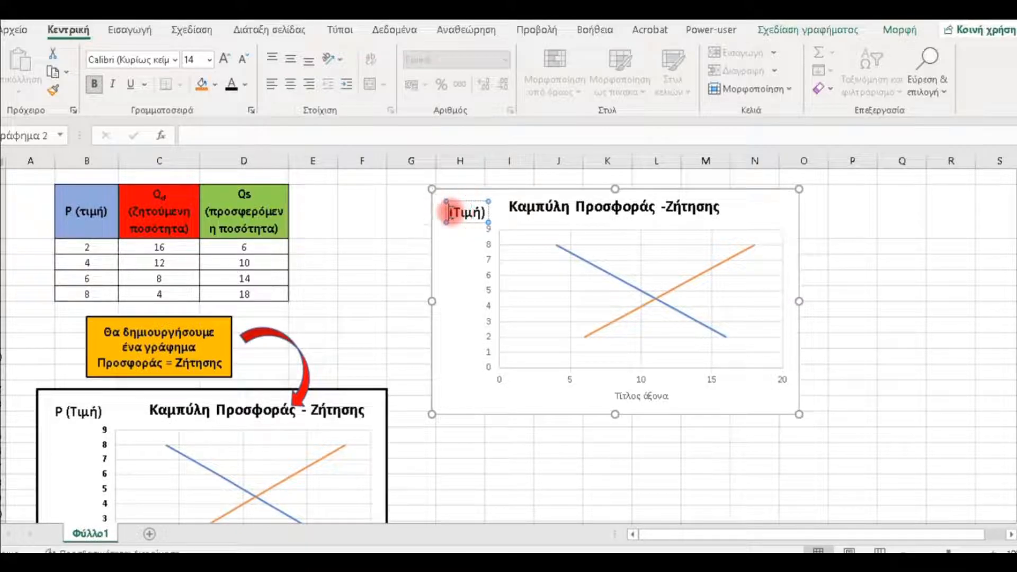
key("Caps_Lock")
type("P")
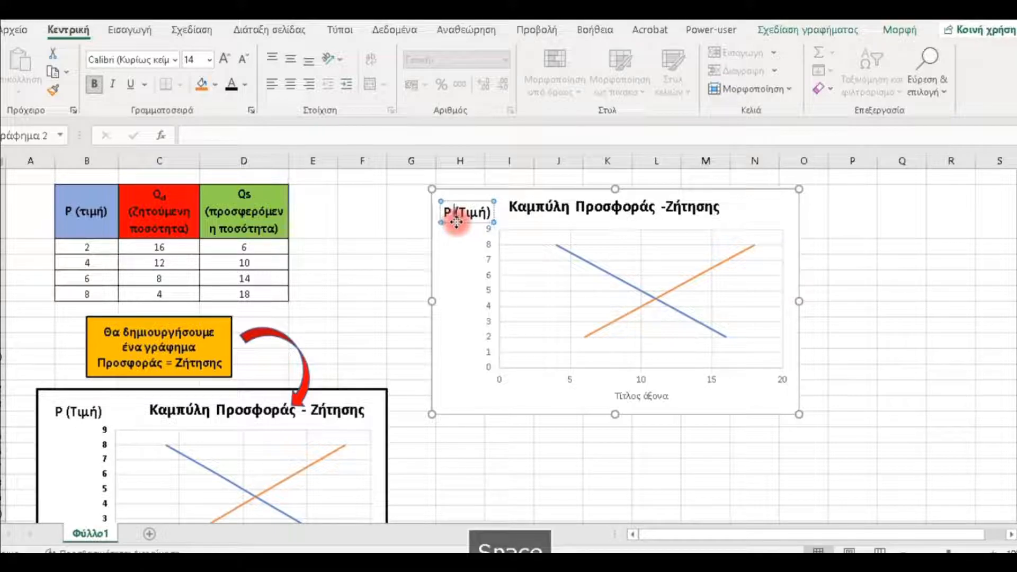
left_click(460, 254)
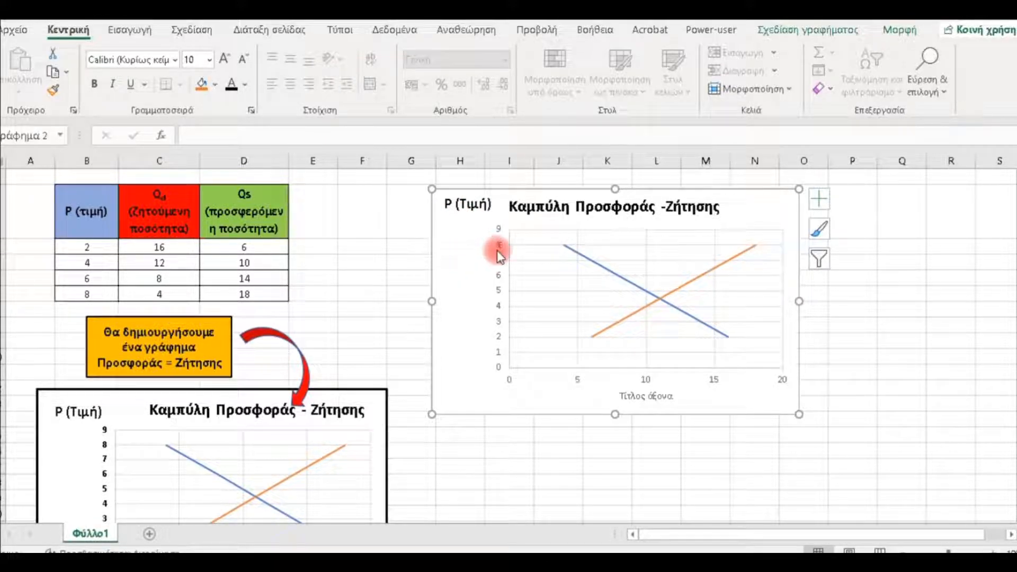
- Format the number labels on both the vertical and horizontal axes as bold black text
left_click(233, 89)
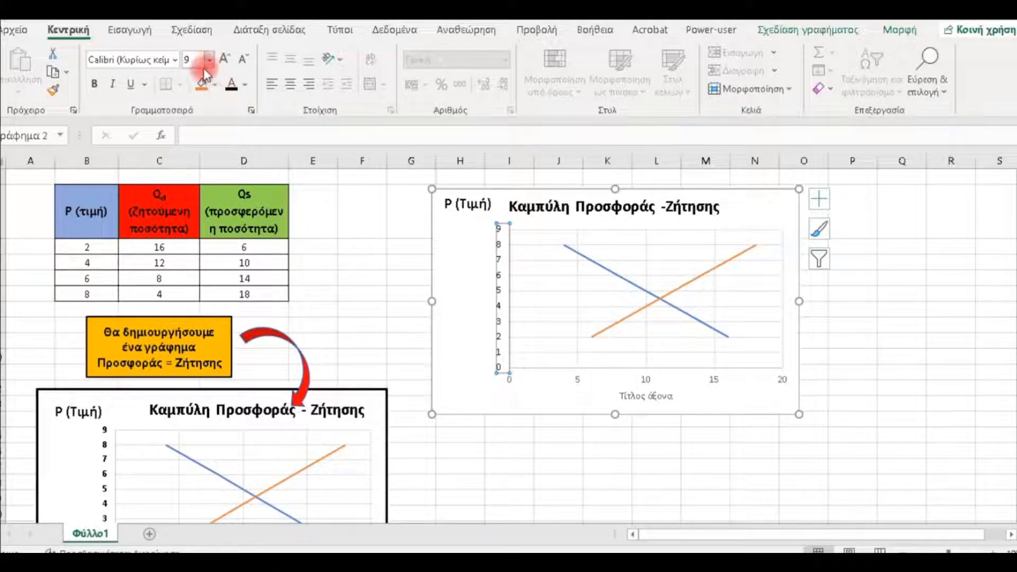
left_click(94, 83)
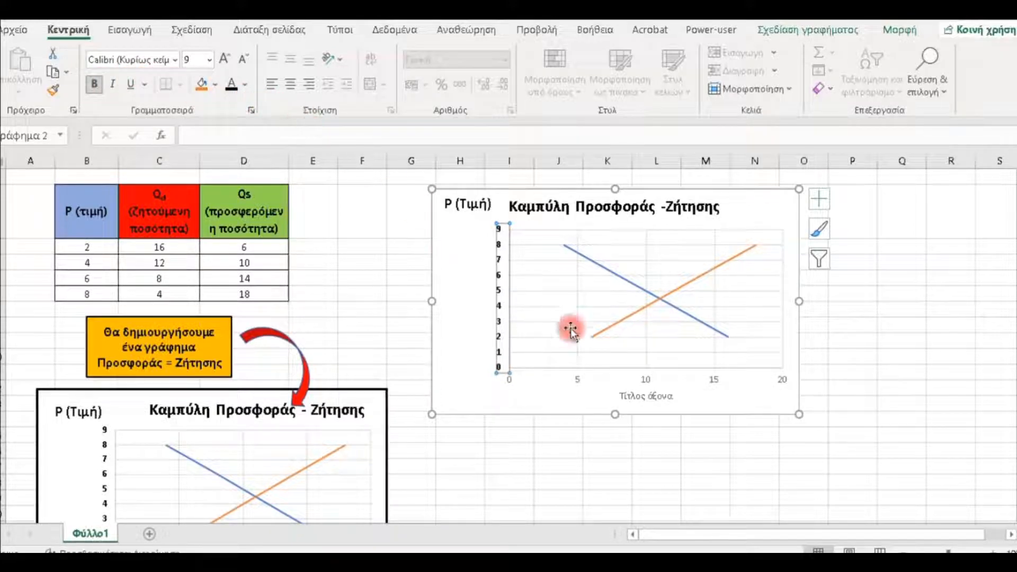
left_click(577, 381)
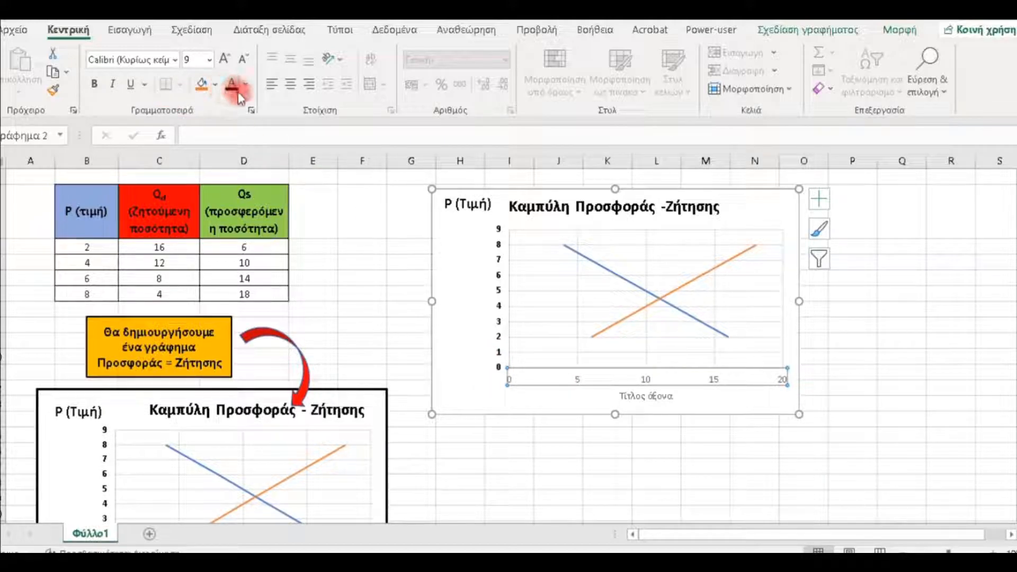
left_click(96, 87)
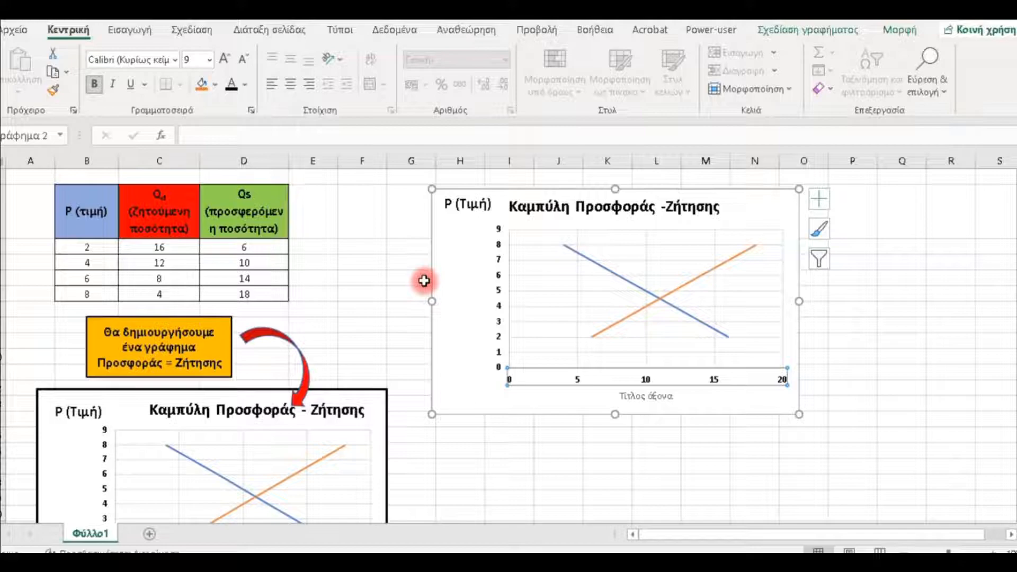
- Insert "Q (" at the start of the horizontal axis title's placeholder text
left_click(646, 398)
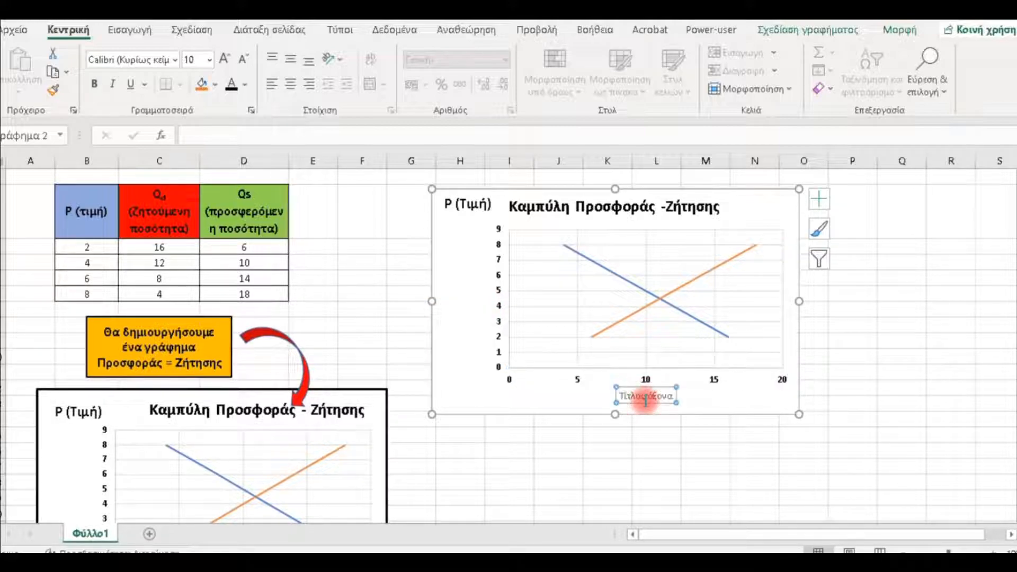
scroll(633, 373, "down", 3)
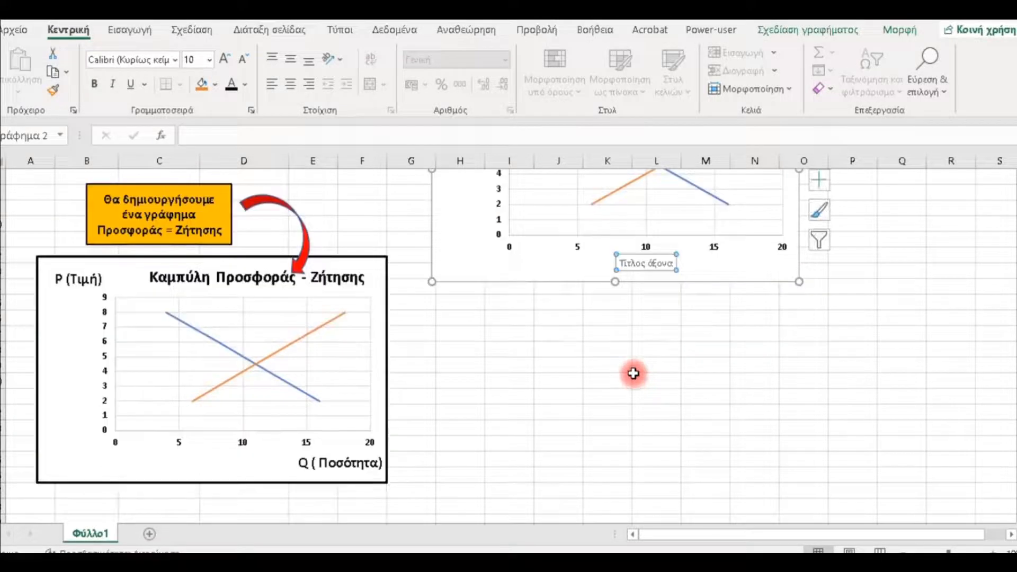
scroll(634, 371, "up", 1)
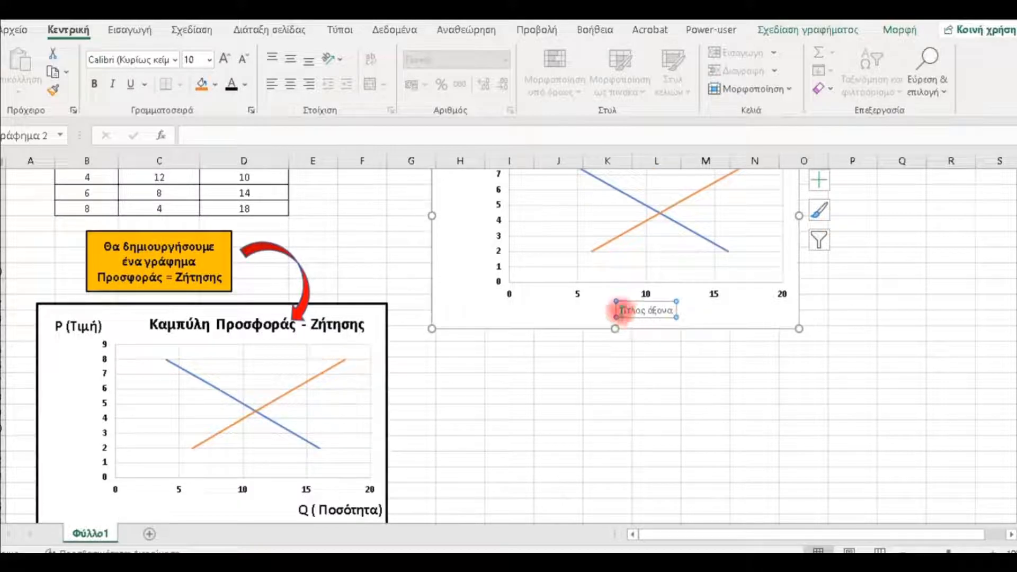
left_click(624, 312)
type("Q")
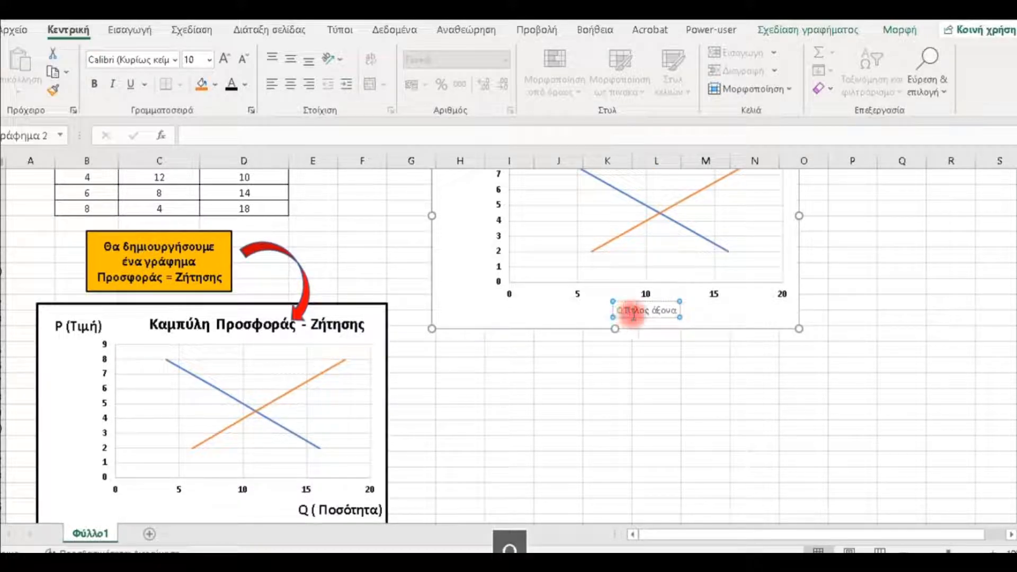
type(" (")
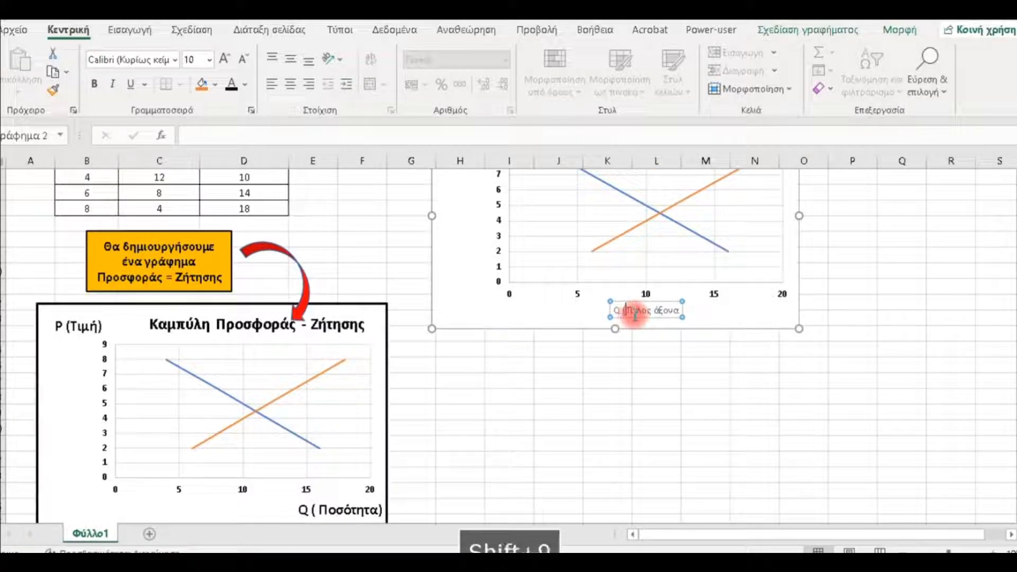
key("Caps_Lock")
type("ποσότ")
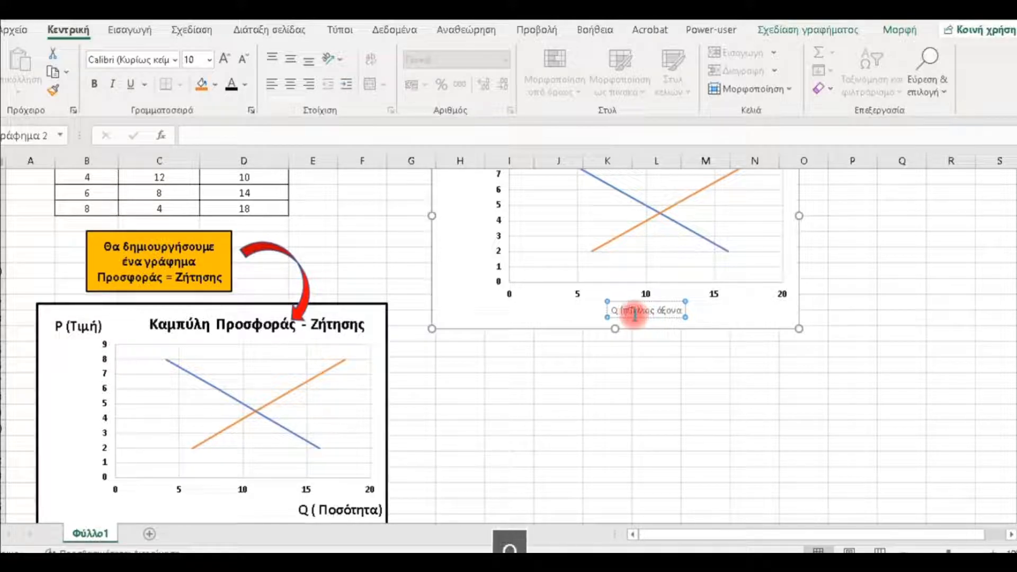
type("ΗΤΑ")
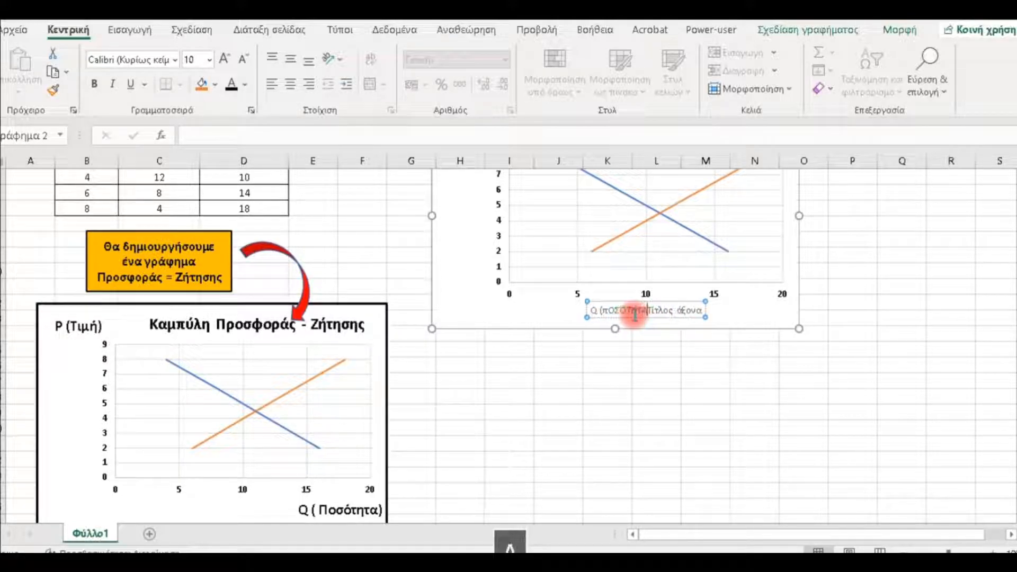
key("BackSpace")
key("BackSpace")
key("BackSpace")
key("BackSpace")
key("BackSpace")
key("BackSpace")
key("BackSpace")
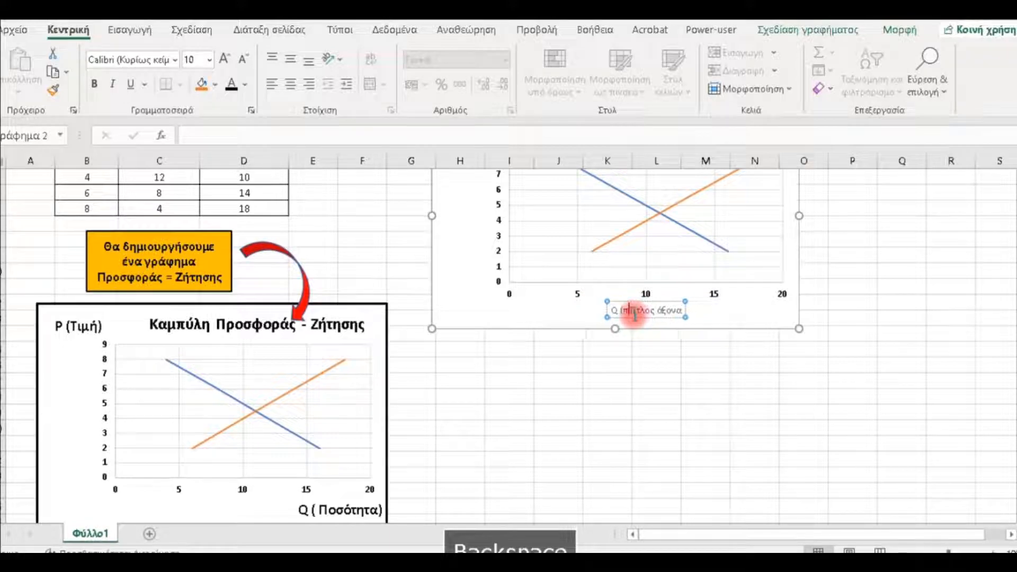
- Complete the horizontal axis title as "Q (Ποσότητα)" and delete the remaining placeholder text
type("Π")
key("Caps_Lock")
type("οσότ")
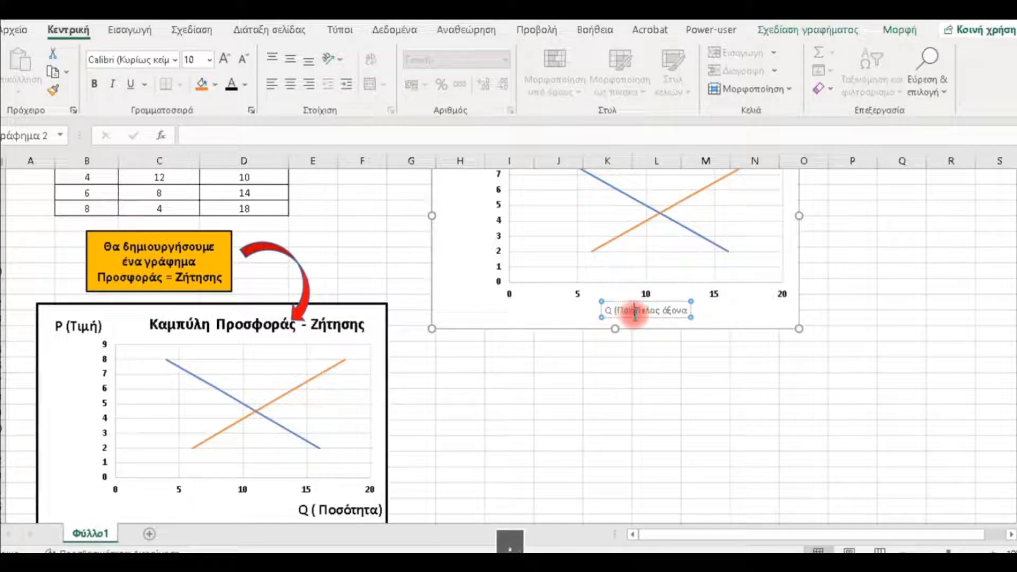
type("ητα")
key("Delete")
key("Delete")
key("Delete")
key("Delete")
key("Delete")
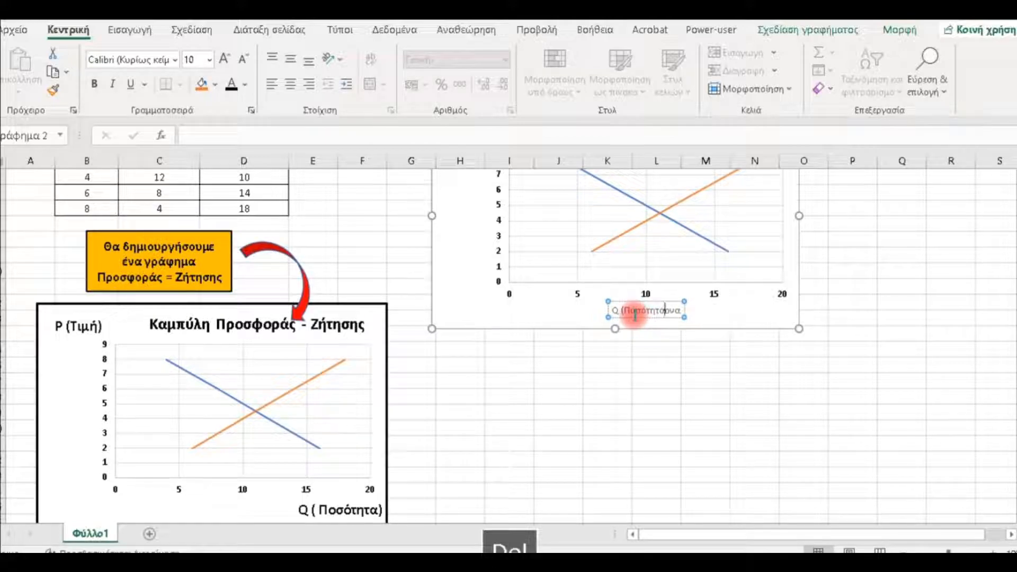
type(")")
key("Delete")
key("Delete")
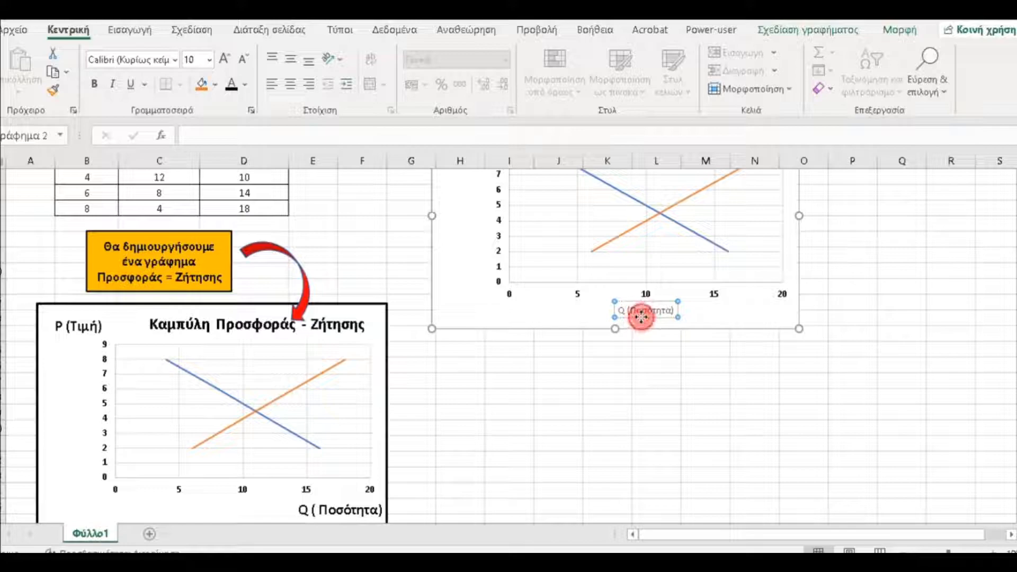
- Format the horizontal axis title as bold black text at size 14
scroll(646, 350, "up", 2)
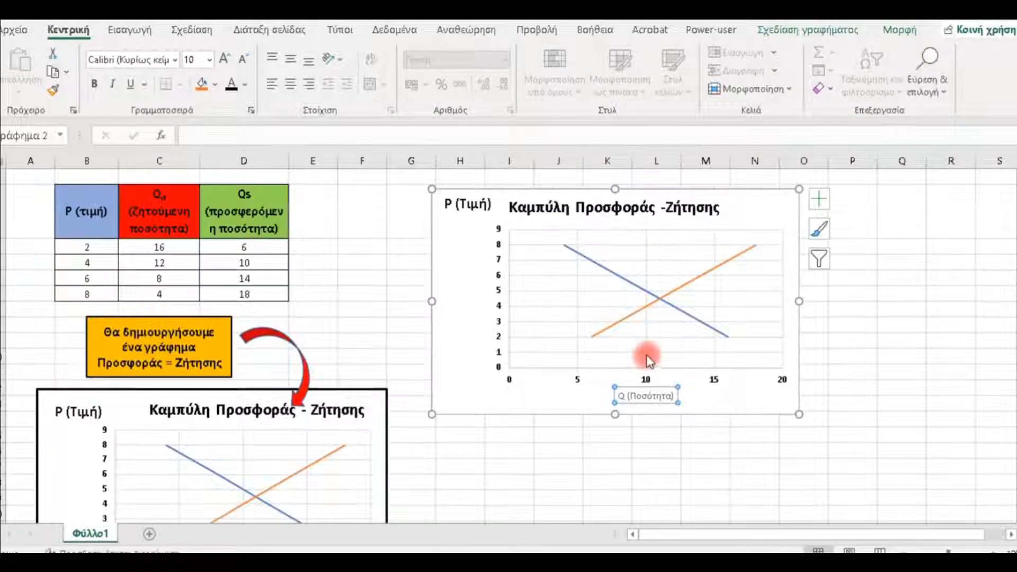
left_click(636, 388)
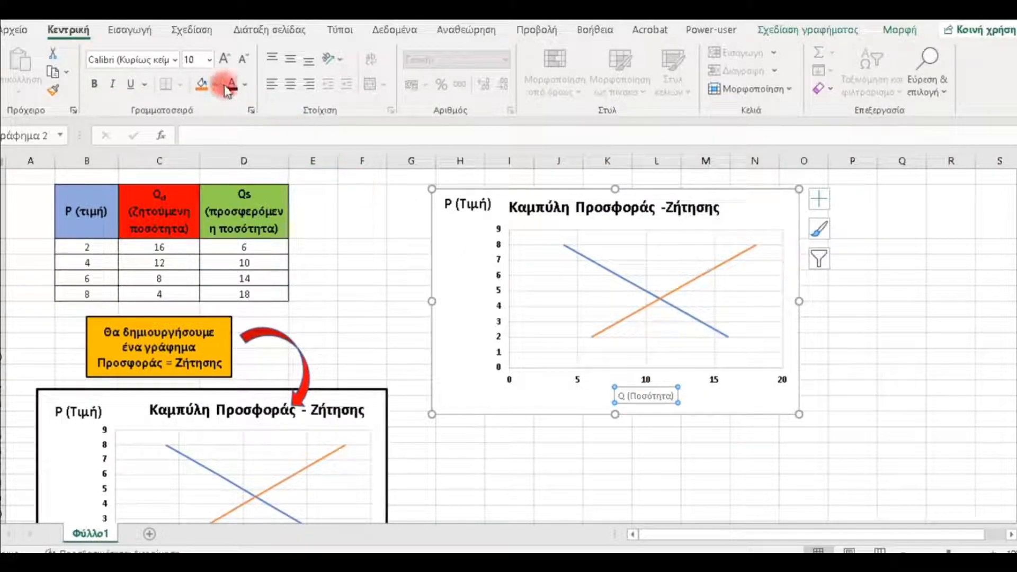
left_click(94, 84)
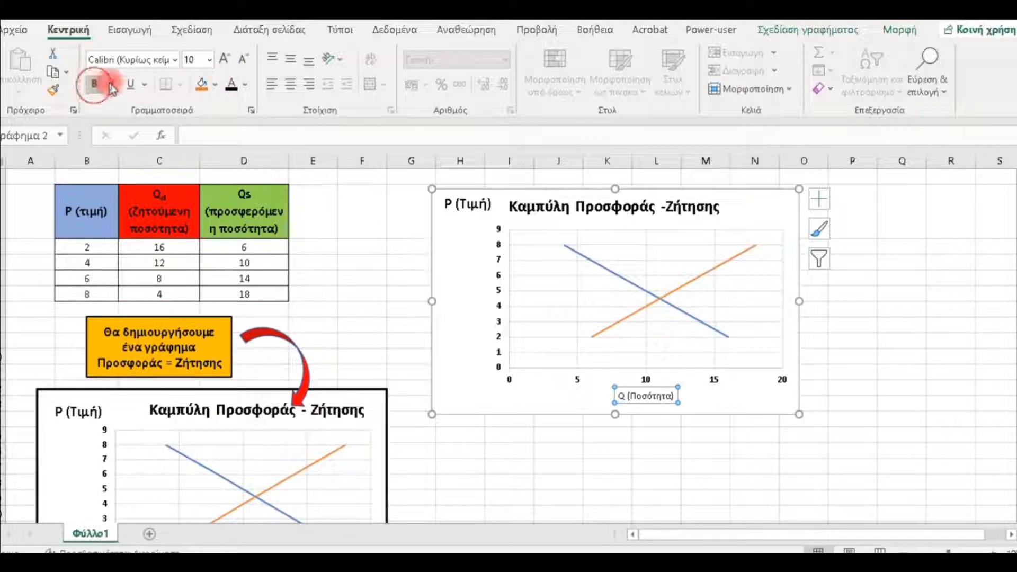
left_click(224, 58)
left_click(224, 59)
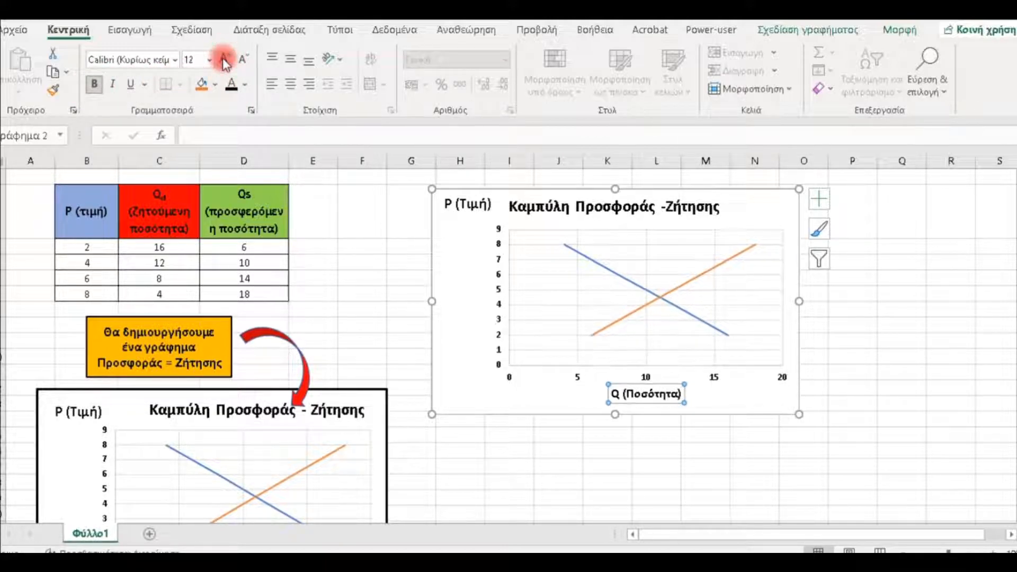
left_click(224, 58)
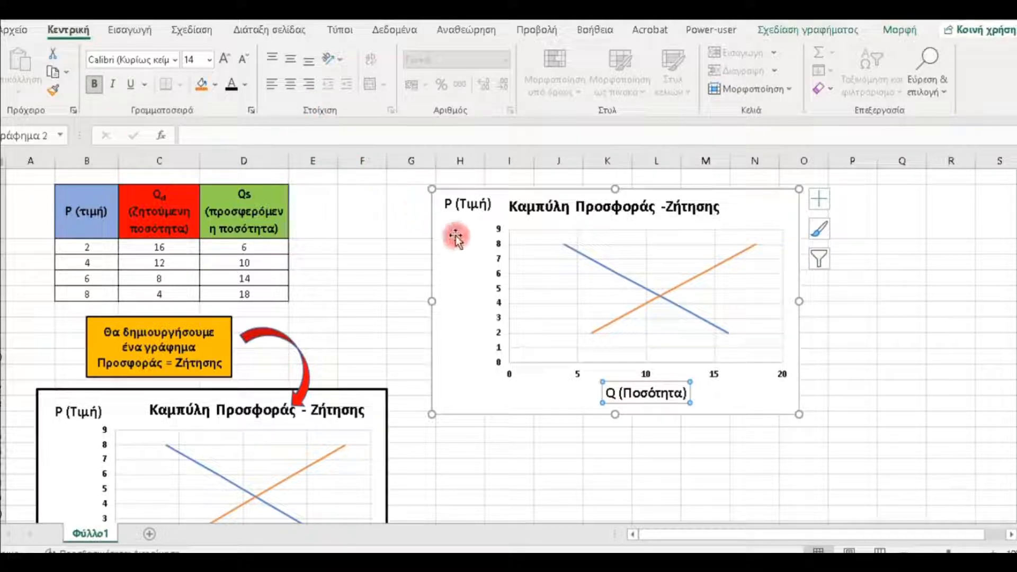
- Give the chart area a solid black outline
left_click(476, 311)
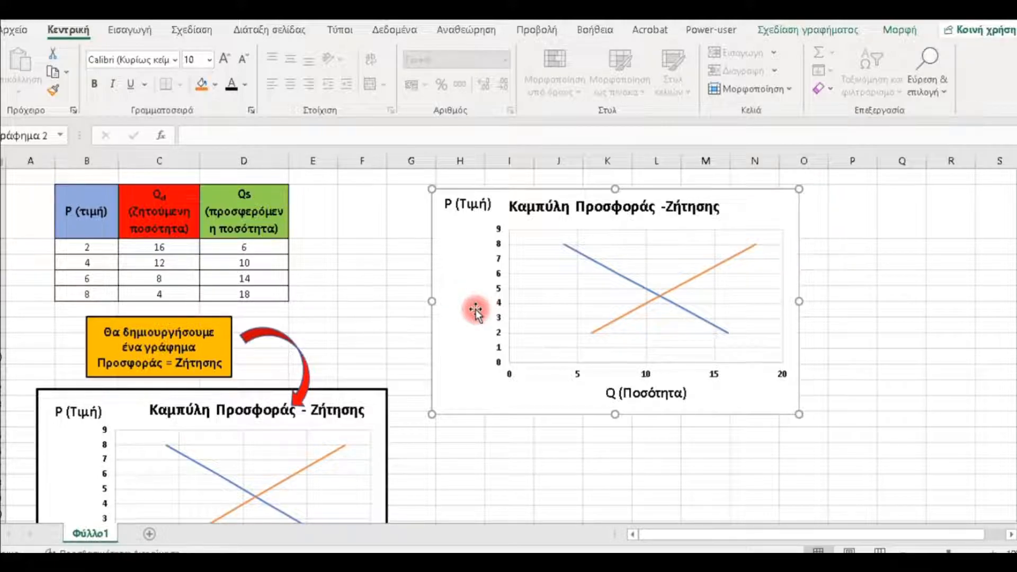
double_click(476, 310)
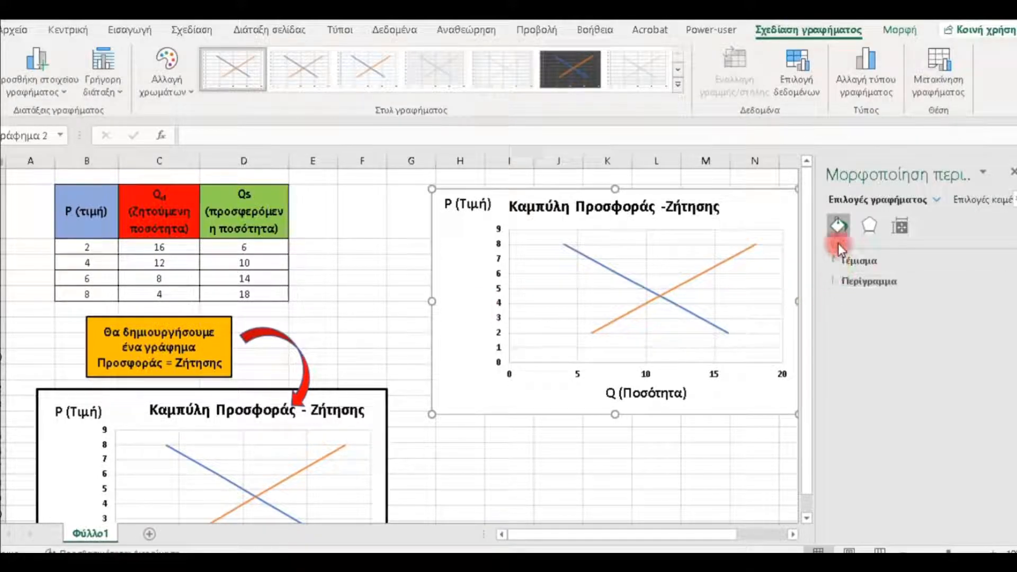
left_click(836, 281)
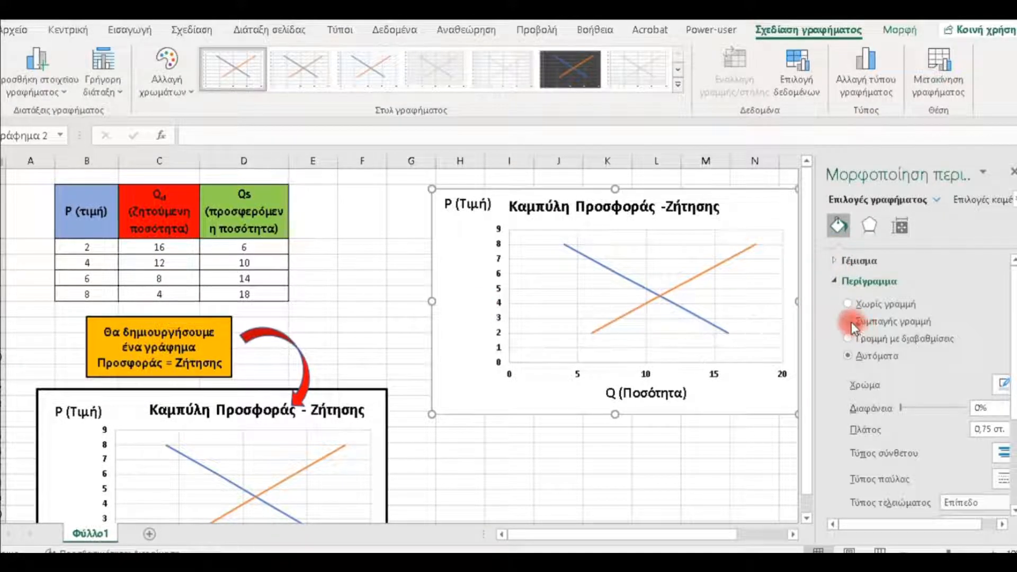
left_click(851, 322)
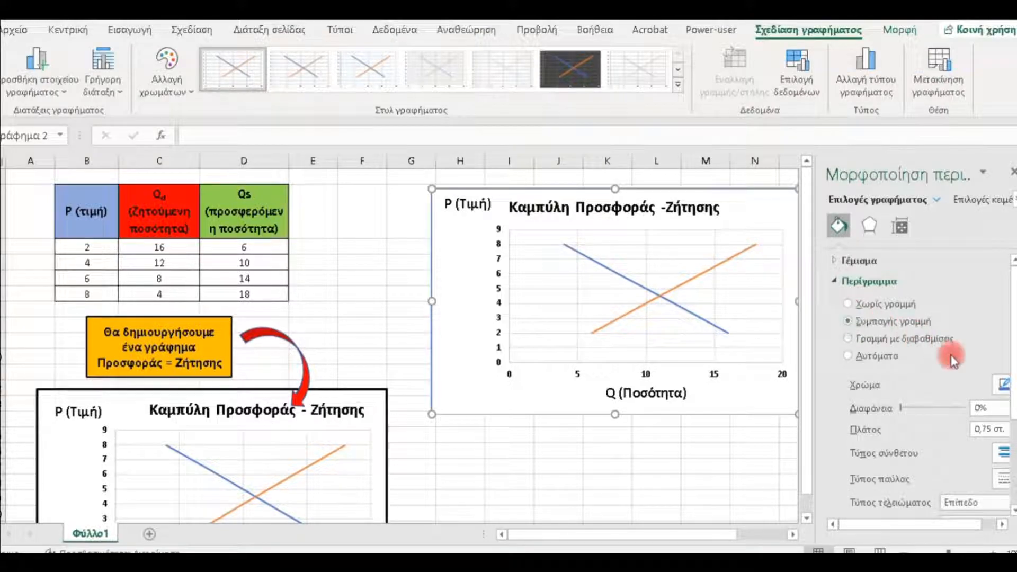
left_click(1002, 385)
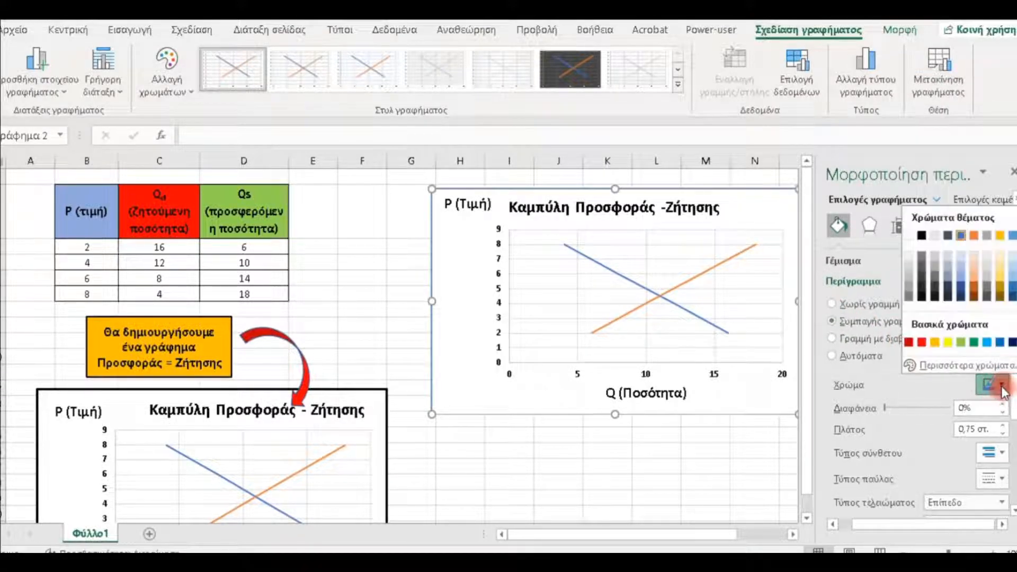
left_click(920, 236)
- Set the chart area outline's width to 2.25 pt and close the formatting options
left_click(1002, 424)
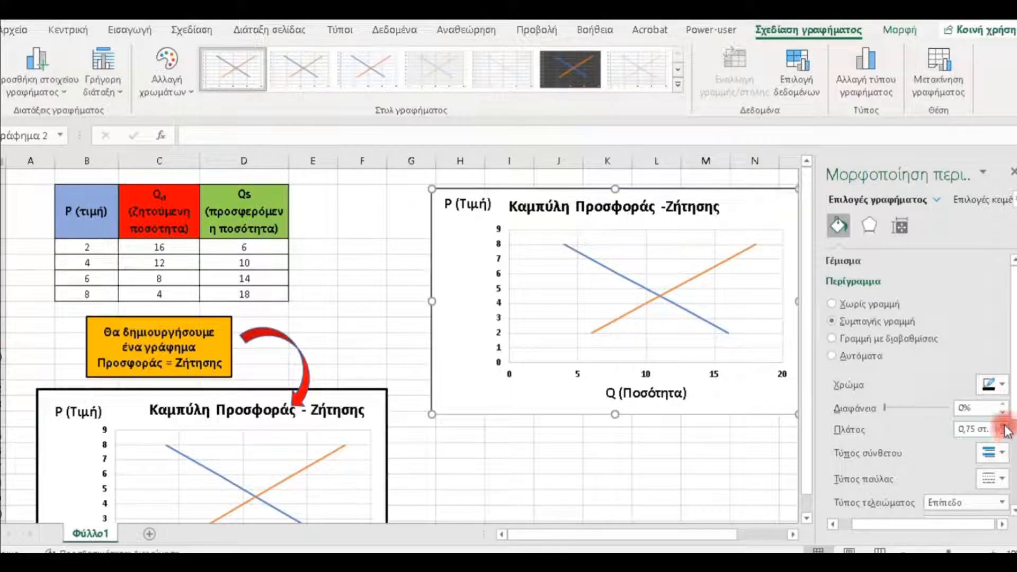
left_click(1003, 425)
left_click(1002, 425)
left_click(1002, 424)
left_click(1003, 424)
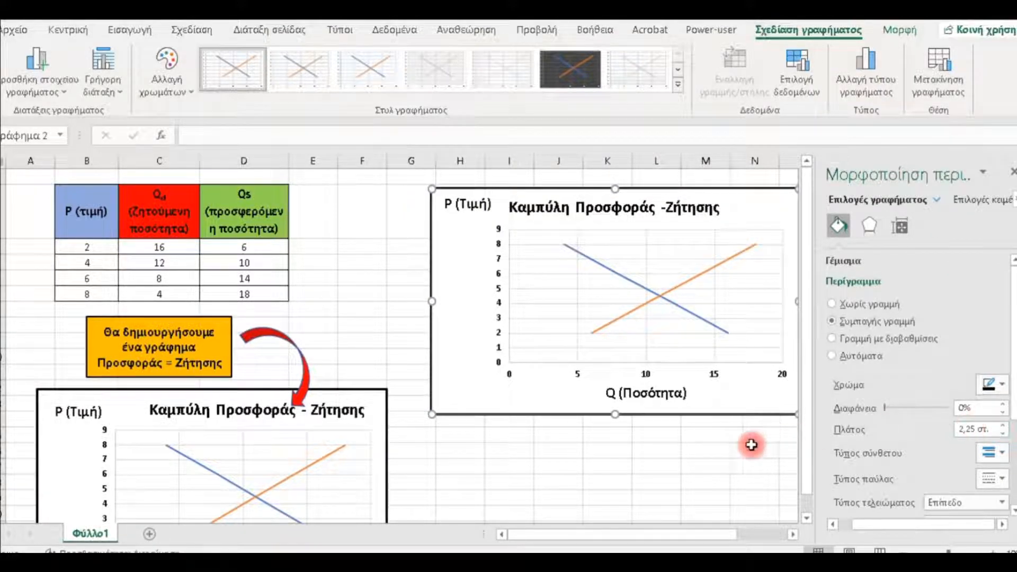
left_click(1011, 172)
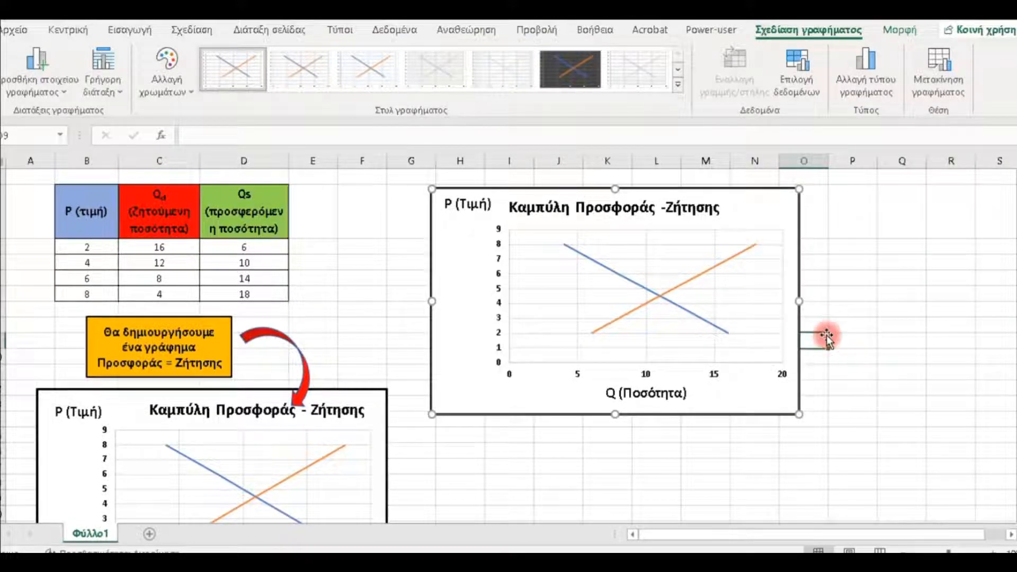
left_click(827, 335)
- Copy the whole supply and demand chart
left_click(542, 393)
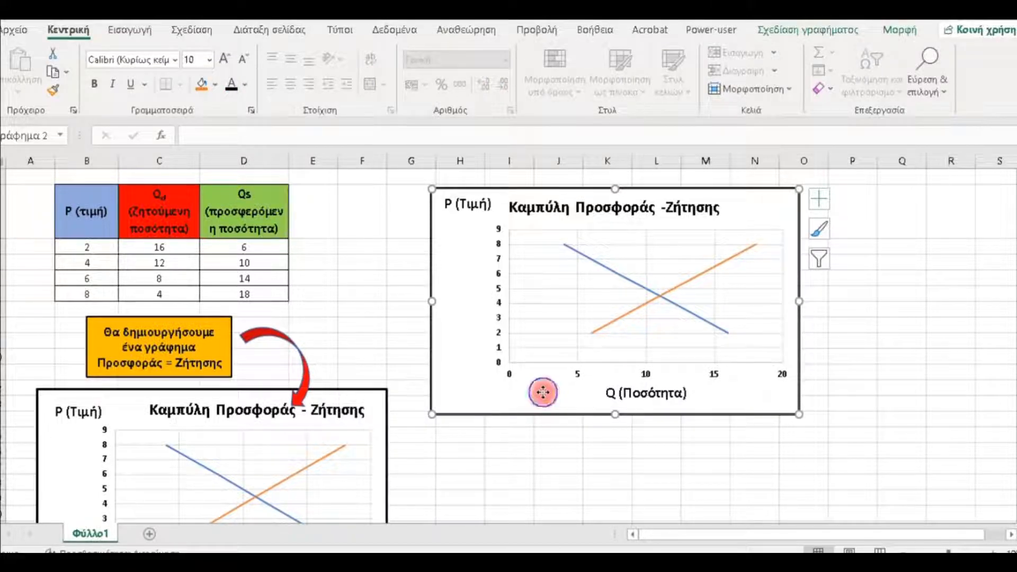
right_click(542, 392)
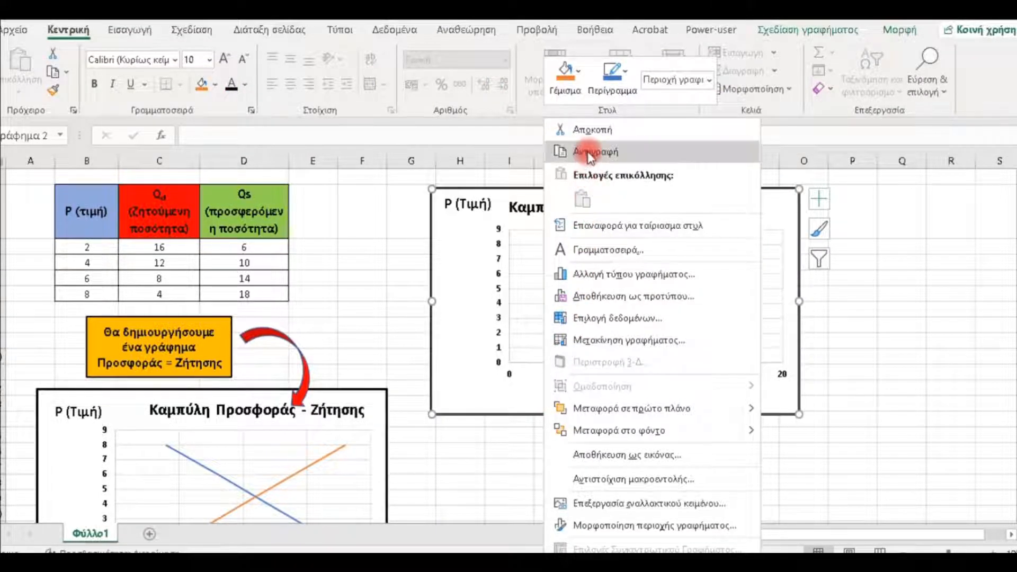